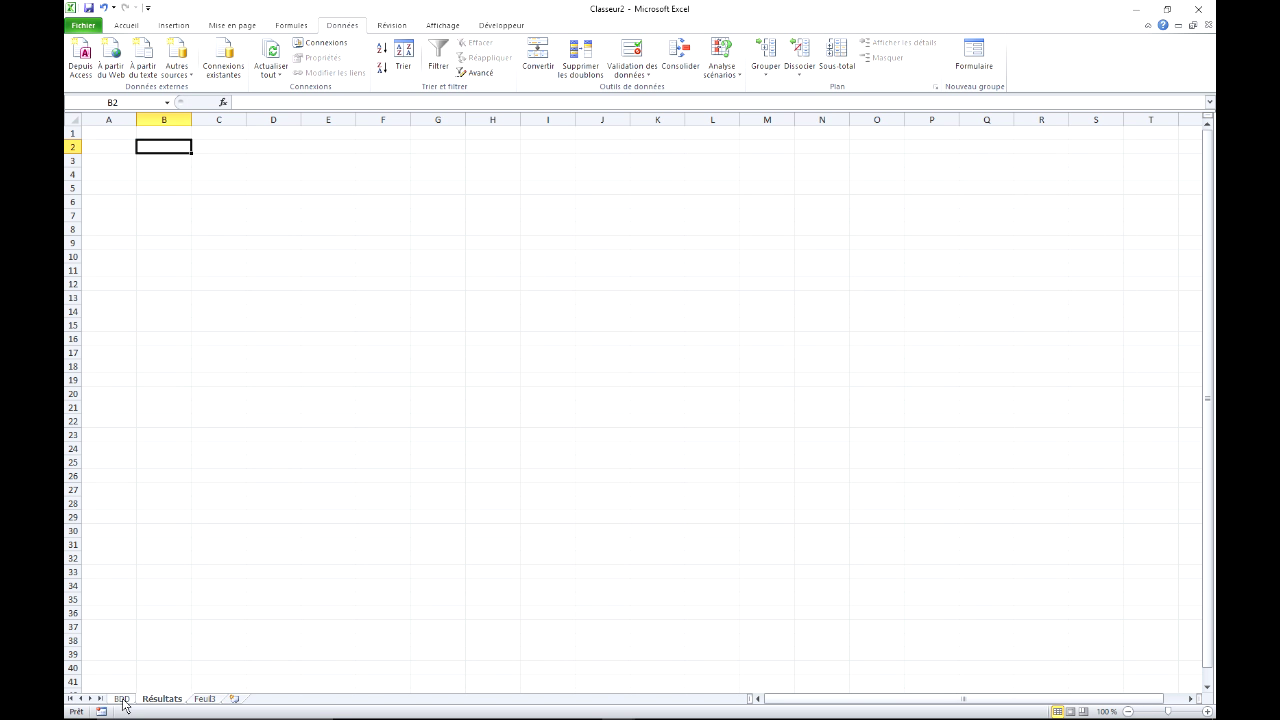
# Step: Look over the BDD data table and the empty Résultats sheet
pyautogui.click(122, 699)
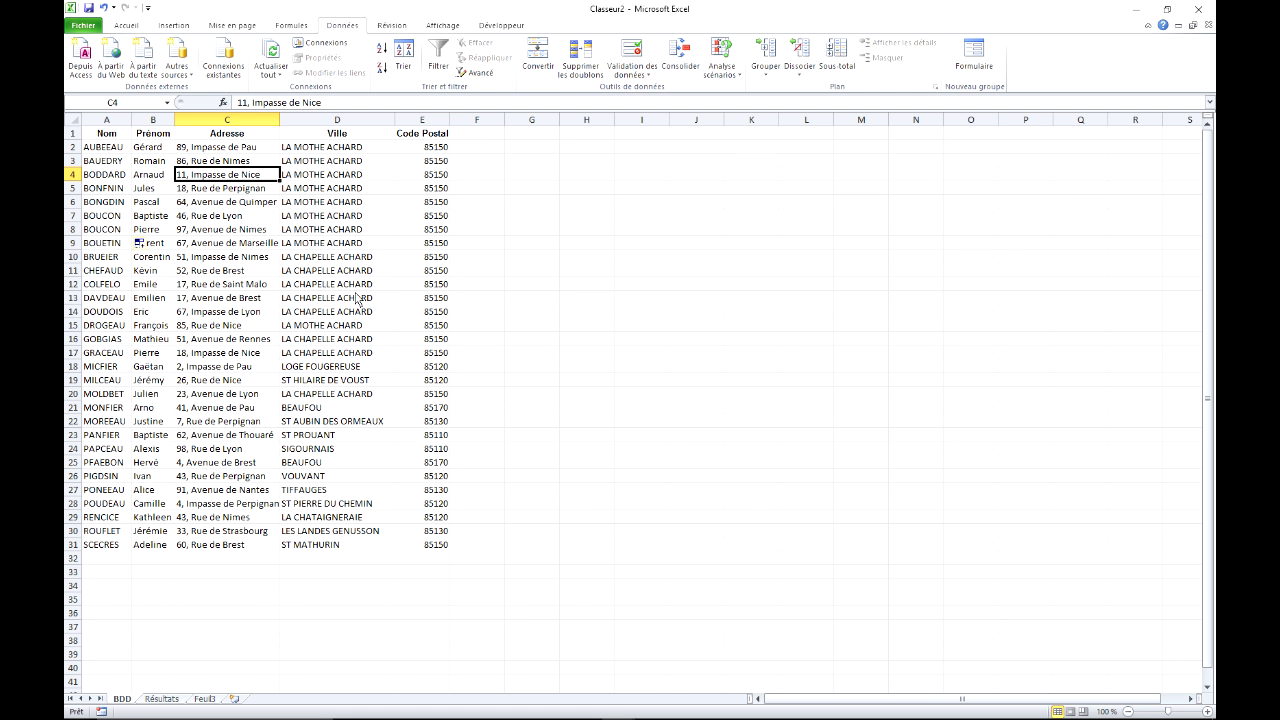
pyautogui.click(328, 218)
pyautogui.click(238, 203)
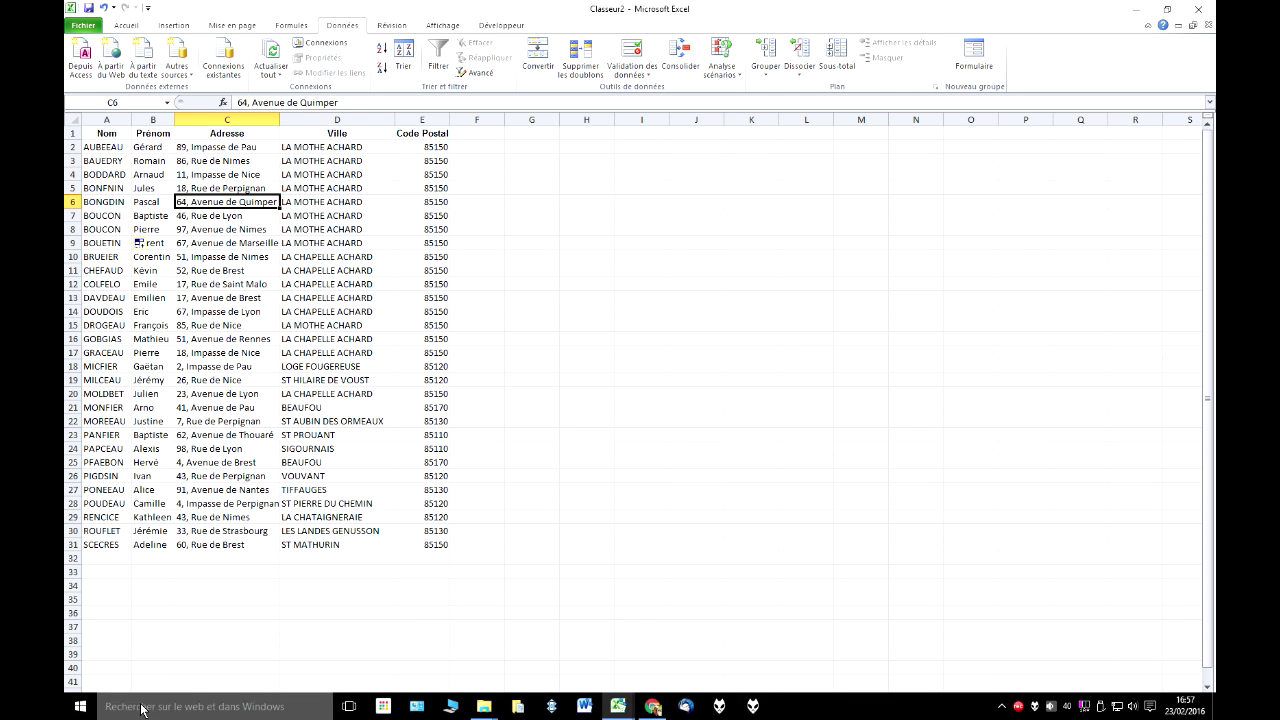
pyautogui.click(163, 699)
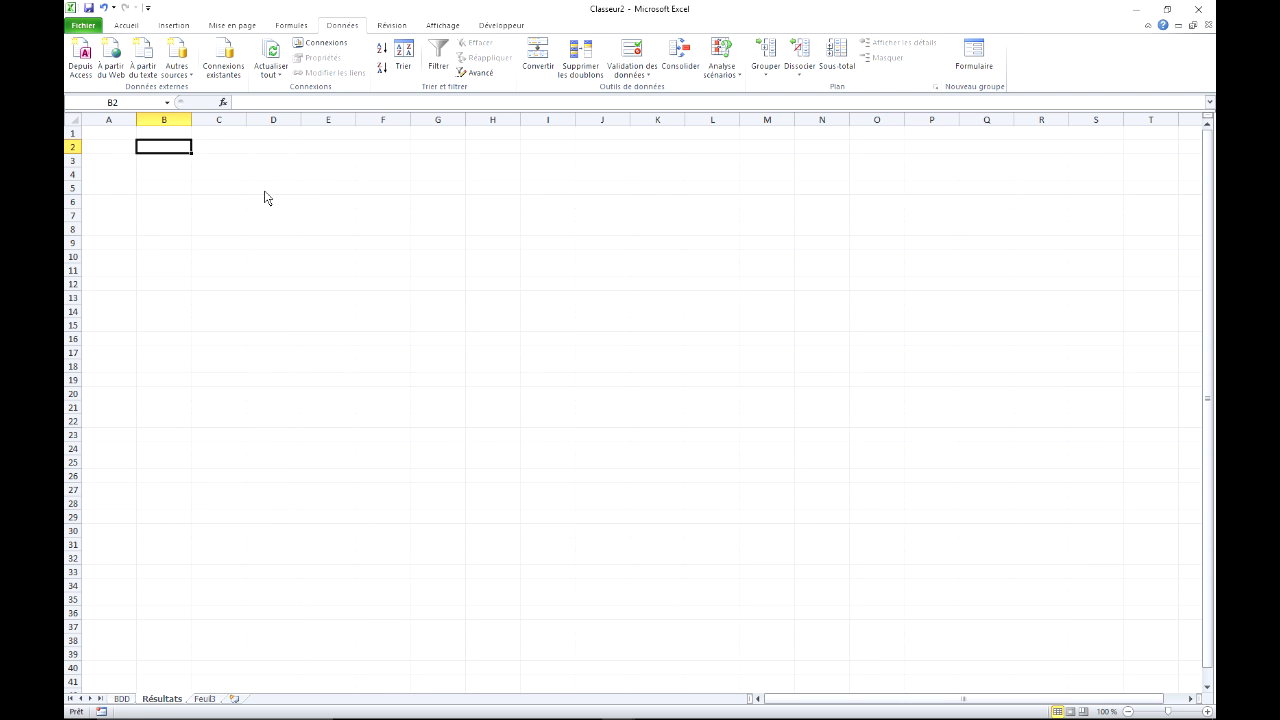
pyautogui.click(225, 165)
pyautogui.click(278, 167)
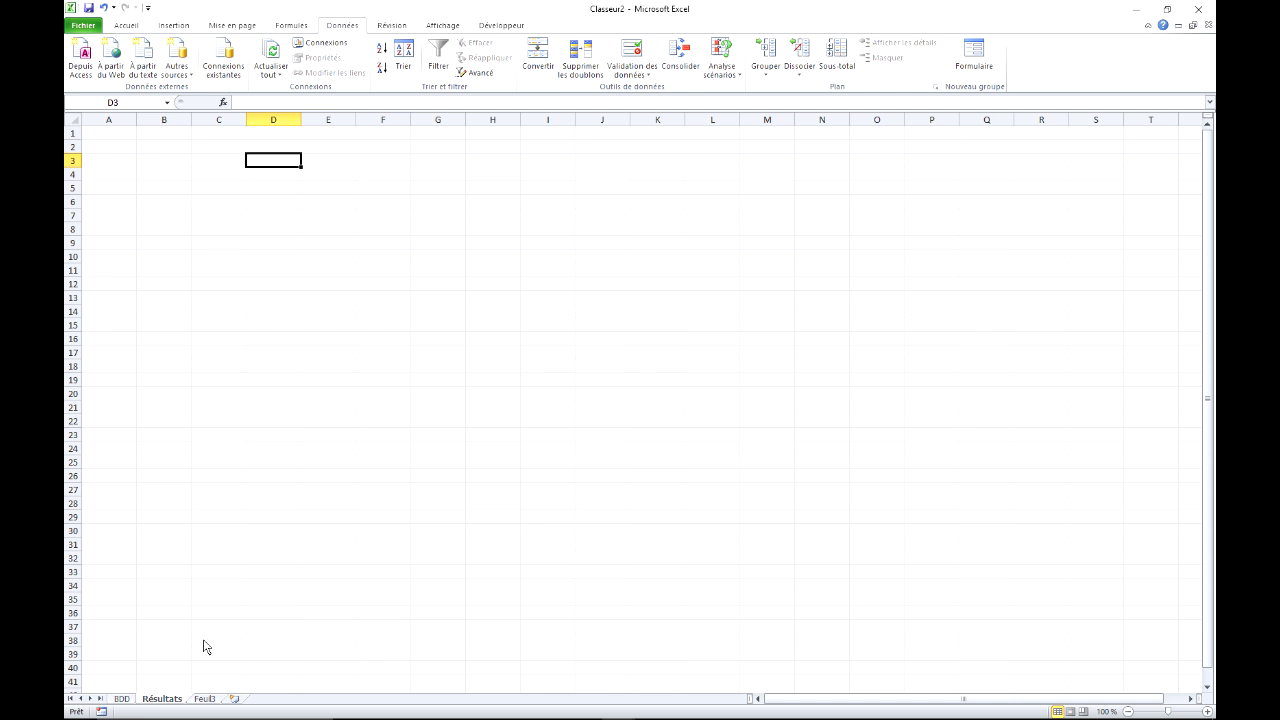
pyautogui.click(128, 700)
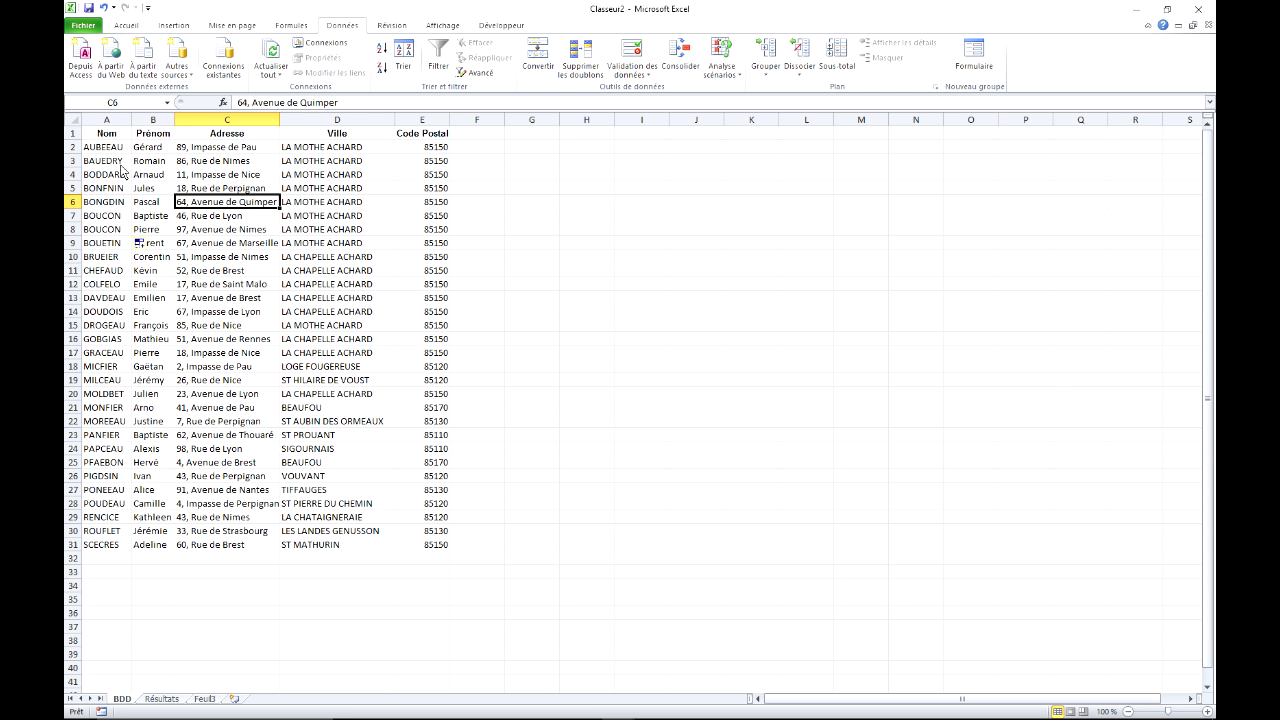
pyautogui.click(162, 699)
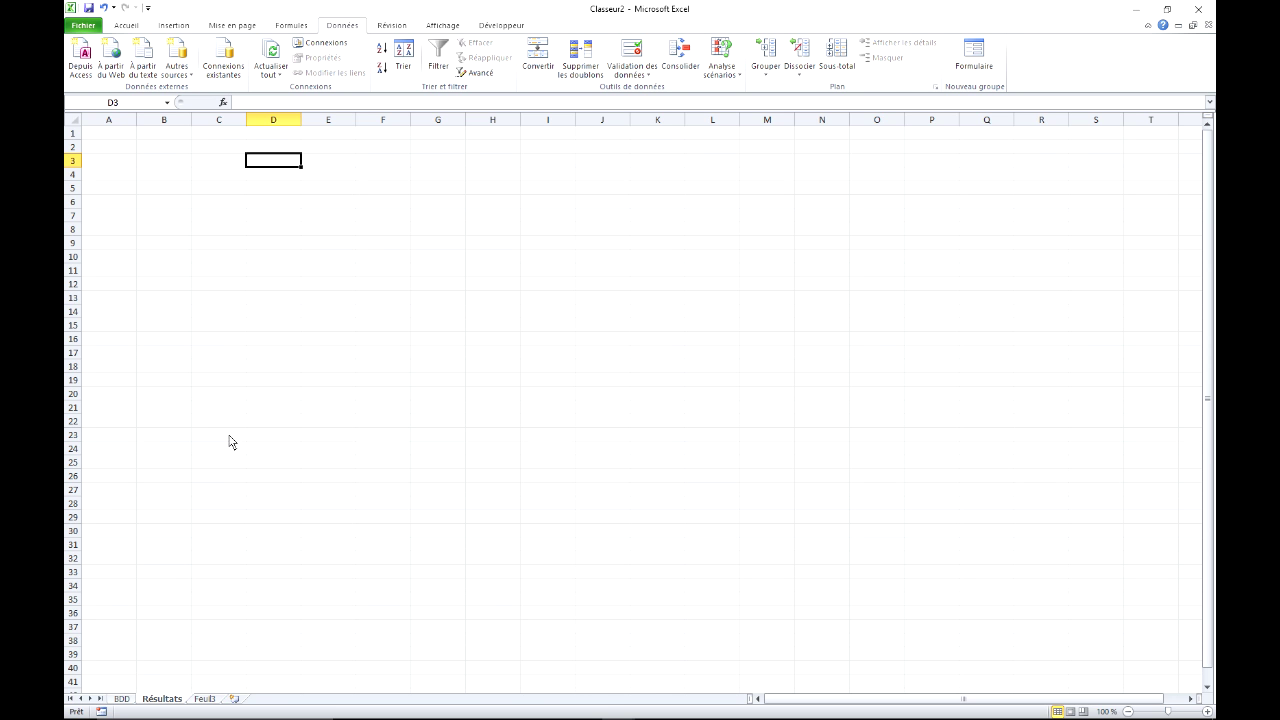
pyautogui.click(273, 174)
pyautogui.click(275, 163)
# Step: Name columns A–E of the BDD table 'bdd' in the Name Box
pyautogui.click(125, 699)
pyautogui.moveTo(107, 119); pyautogui.dragTo(414, 138)
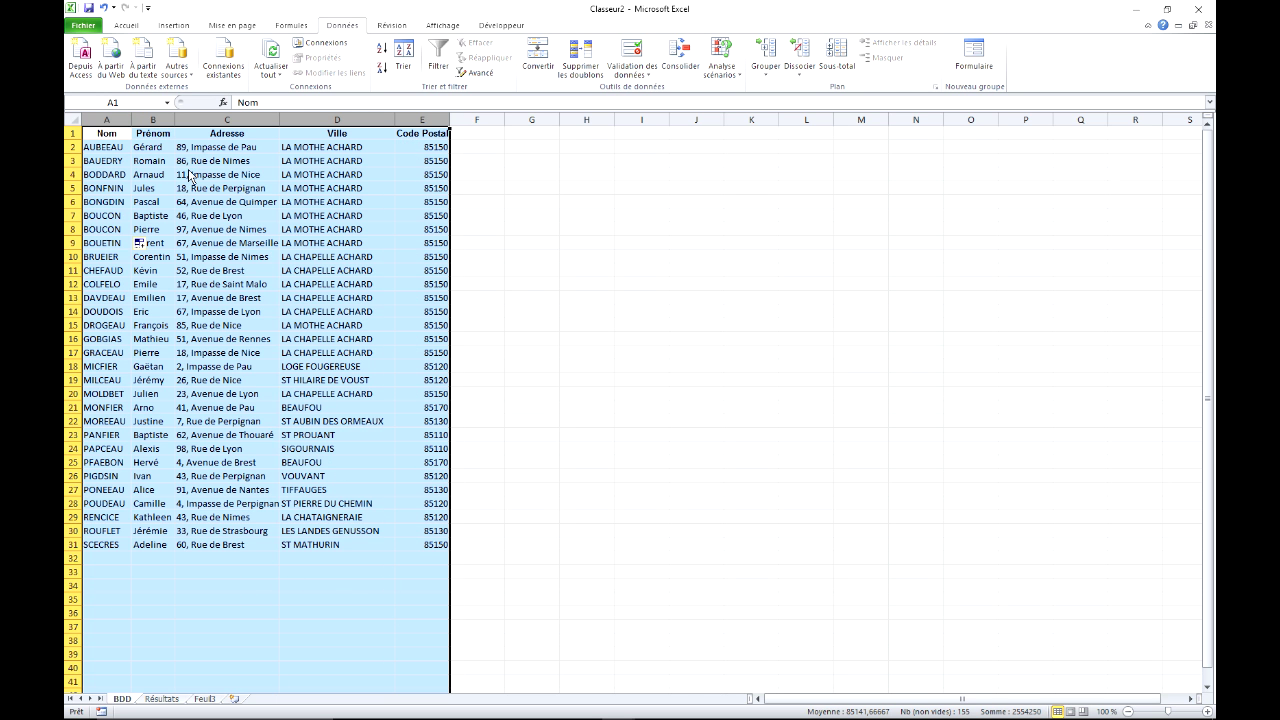
pyautogui.click(150, 103)
pyautogui.press('Return')
# Step: Name the surname column A 'Nom'
pyautogui.click(206, 217)
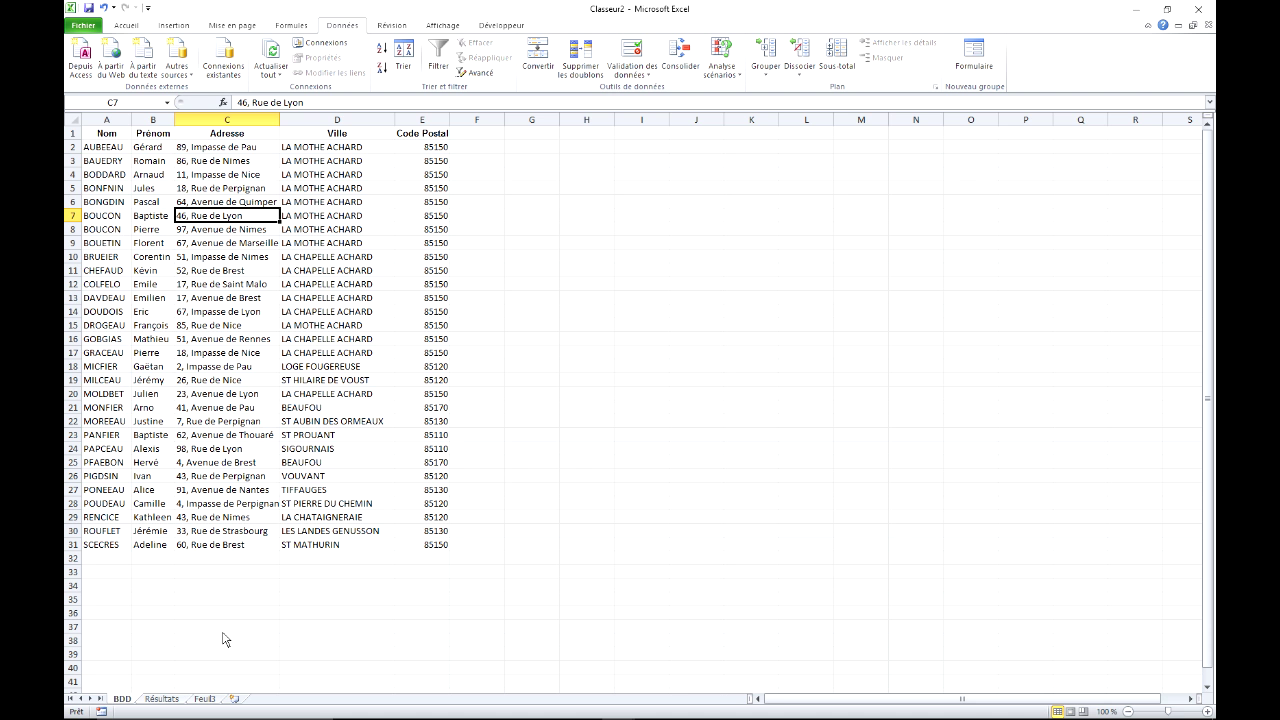
pyautogui.moveTo(106, 120); pyautogui.dragTo(441, 141)
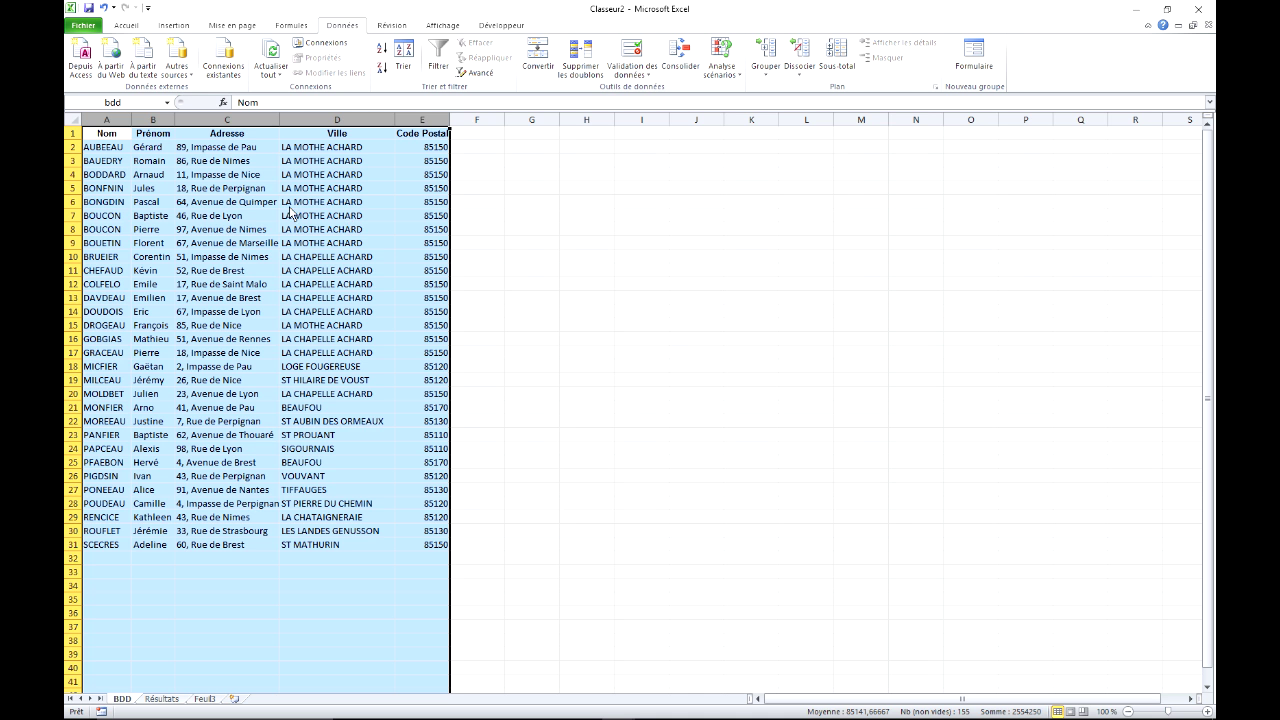
pyautogui.click(139, 190)
pyautogui.press('Left')
pyautogui.hotkey('ctrl', 'Up')
pyautogui.hotkey('ctrl', 'space')
pyautogui.click(129, 104)
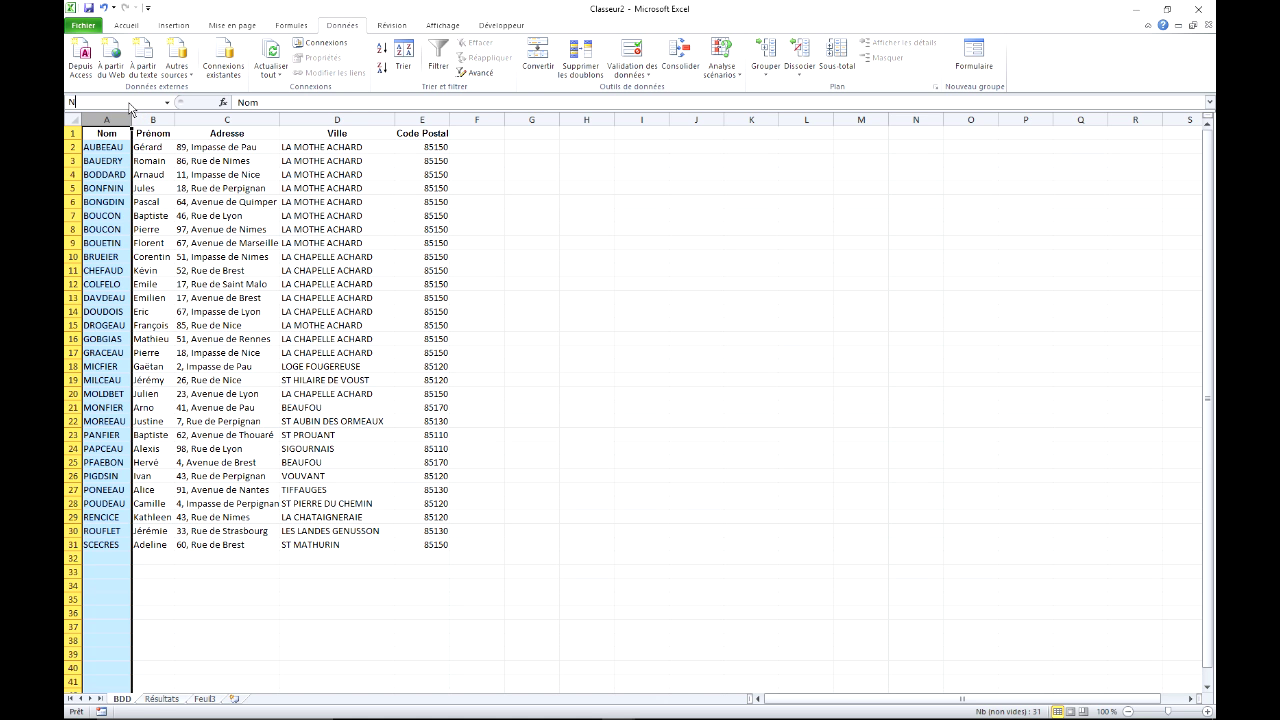
pyautogui.press('Return')
pyautogui.click(234, 189)
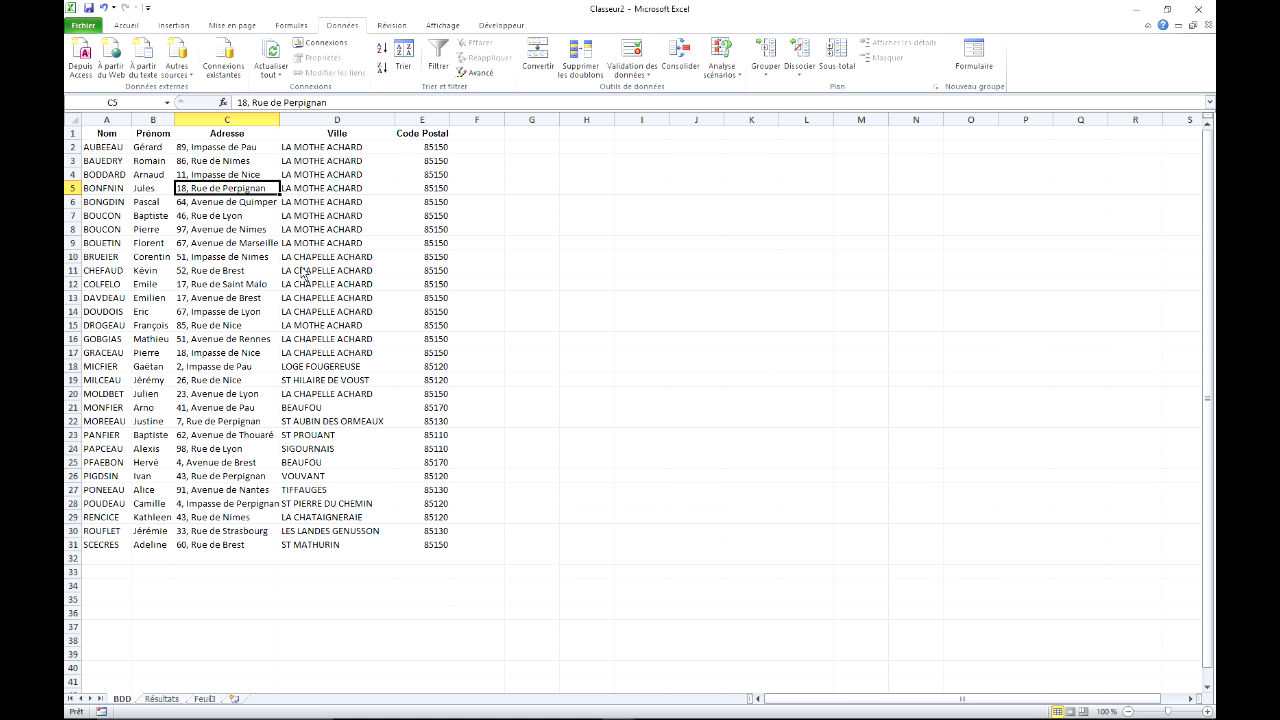
# Step: Give Résultats cell C3 list data validation with source =Nom
pyautogui.click(163, 699)
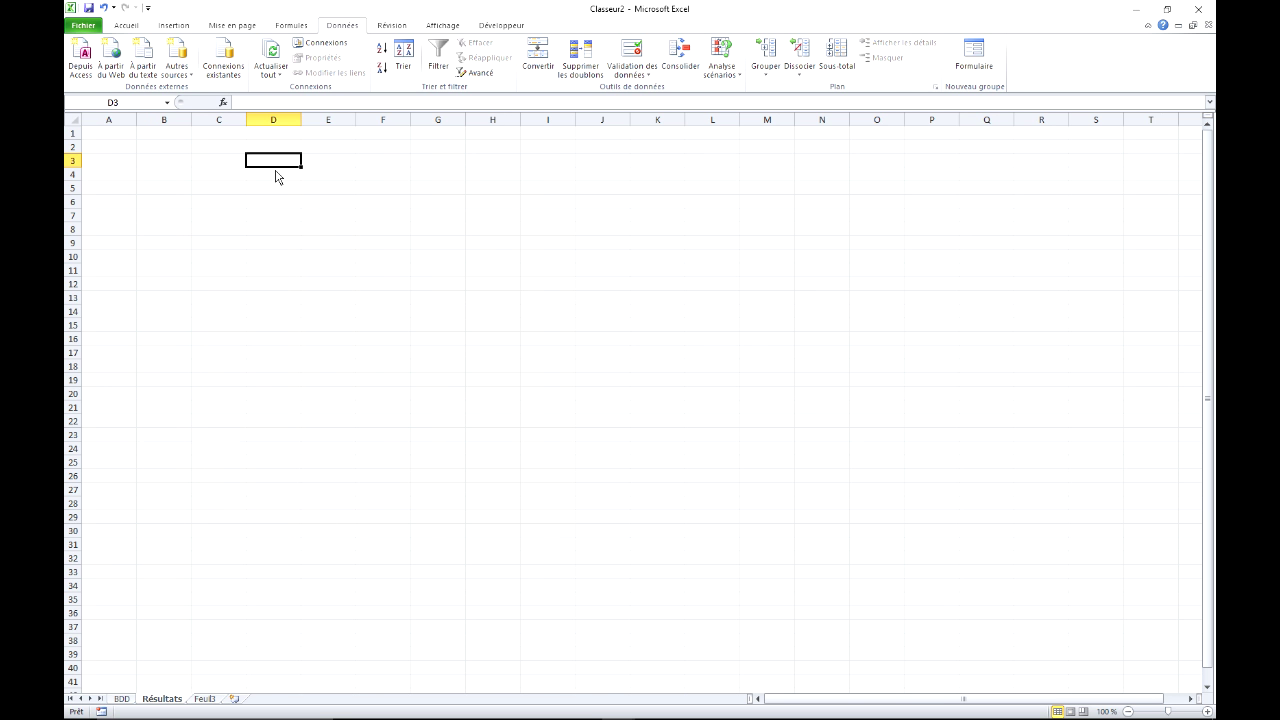
pyautogui.click(228, 164)
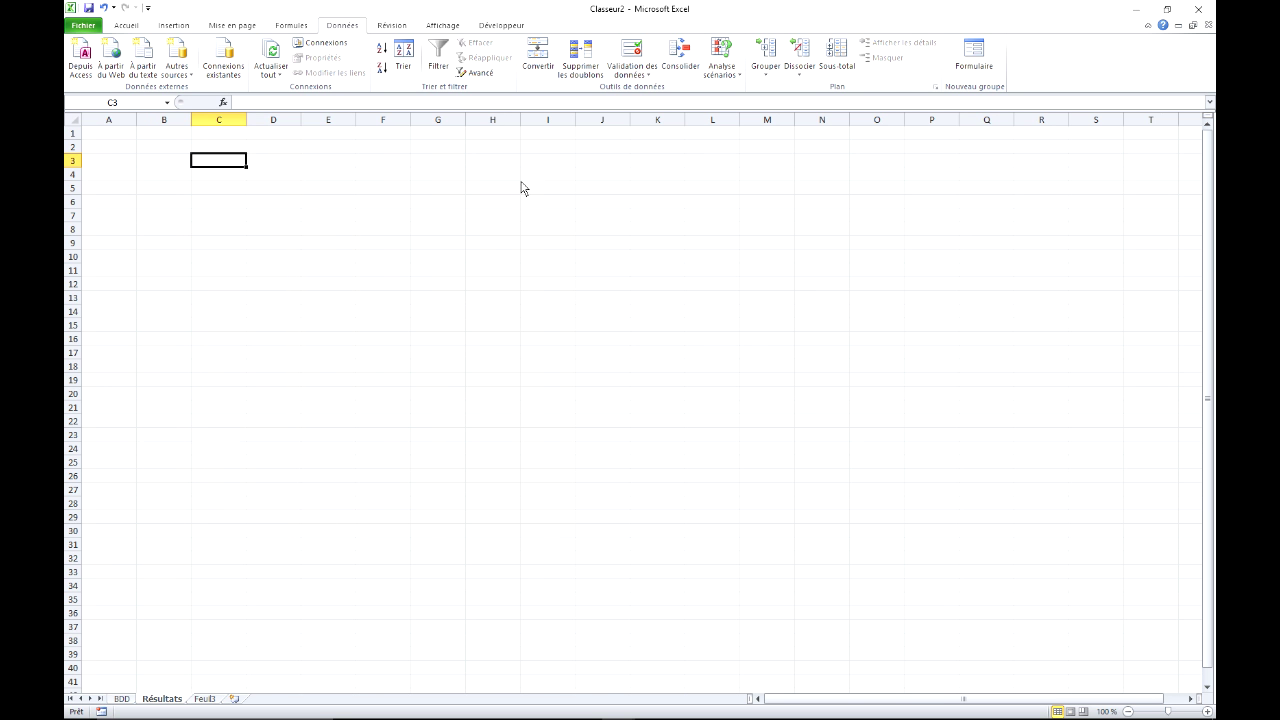
pyautogui.click(628, 48)
pyautogui.click(425, 320)
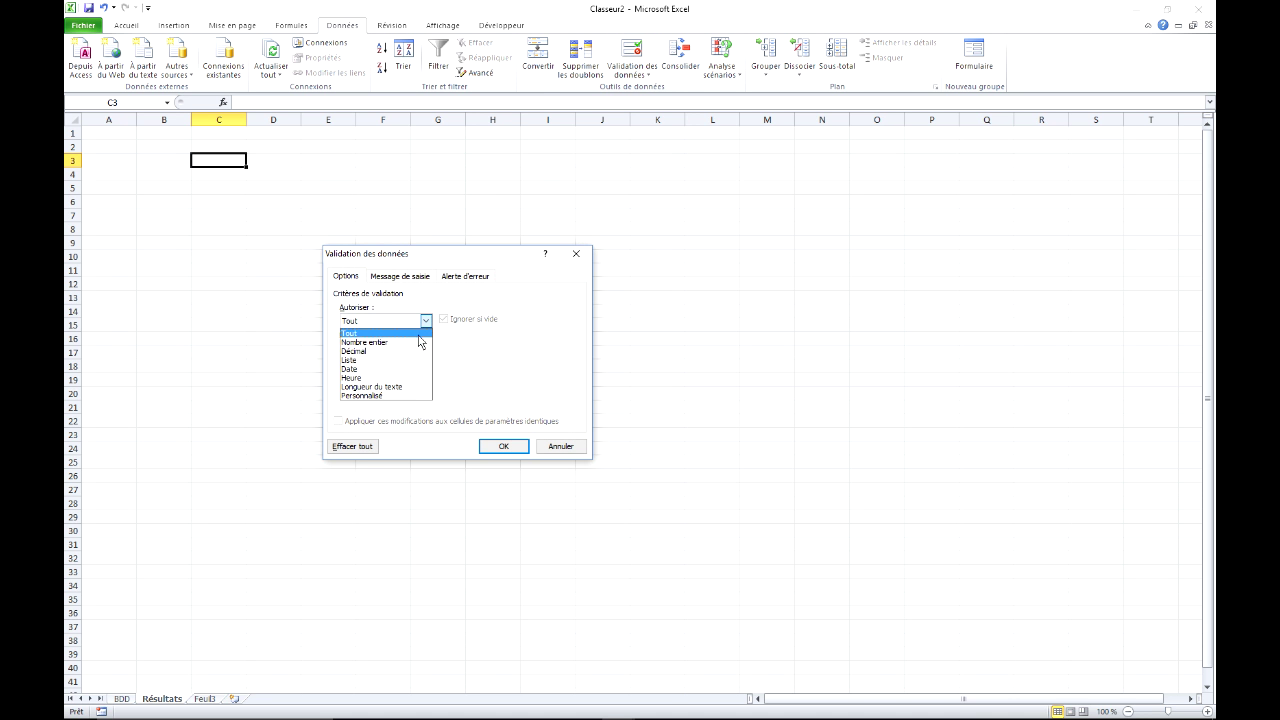
pyautogui.click(397, 364)
pyautogui.click(407, 377)
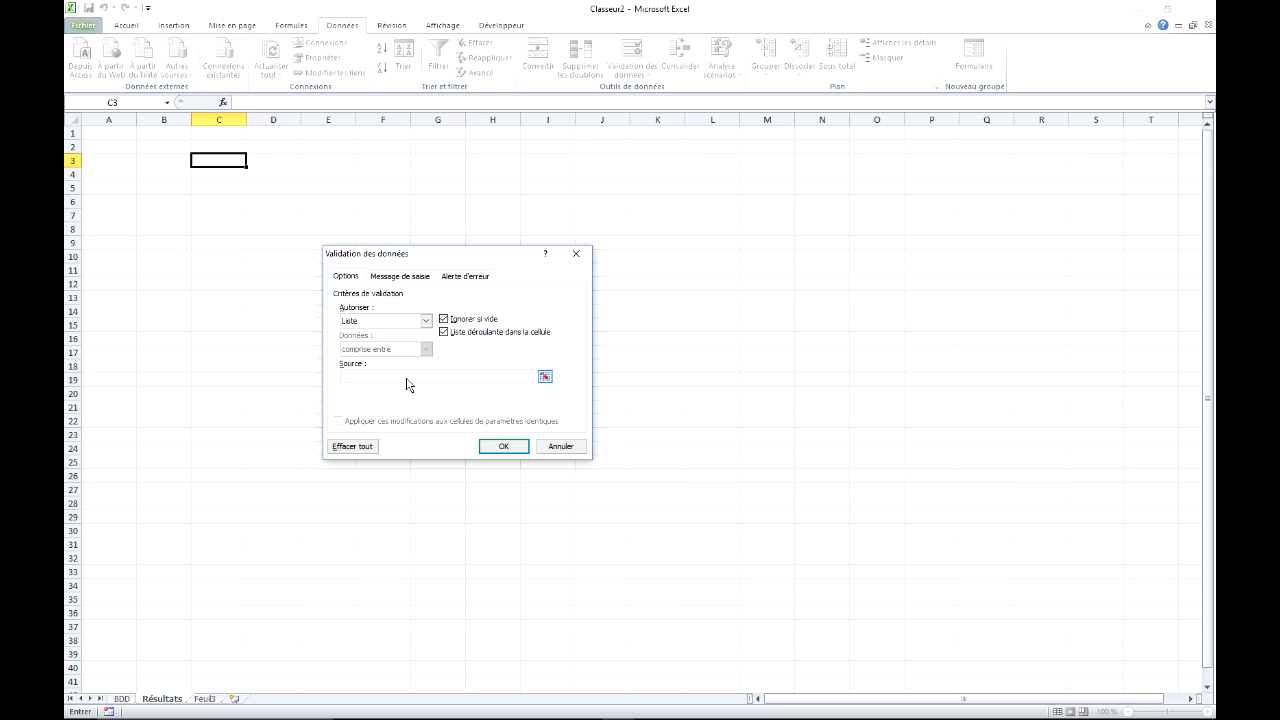
pyautogui.press('F3')
pyautogui.click(388, 333)
pyautogui.click(477, 404)
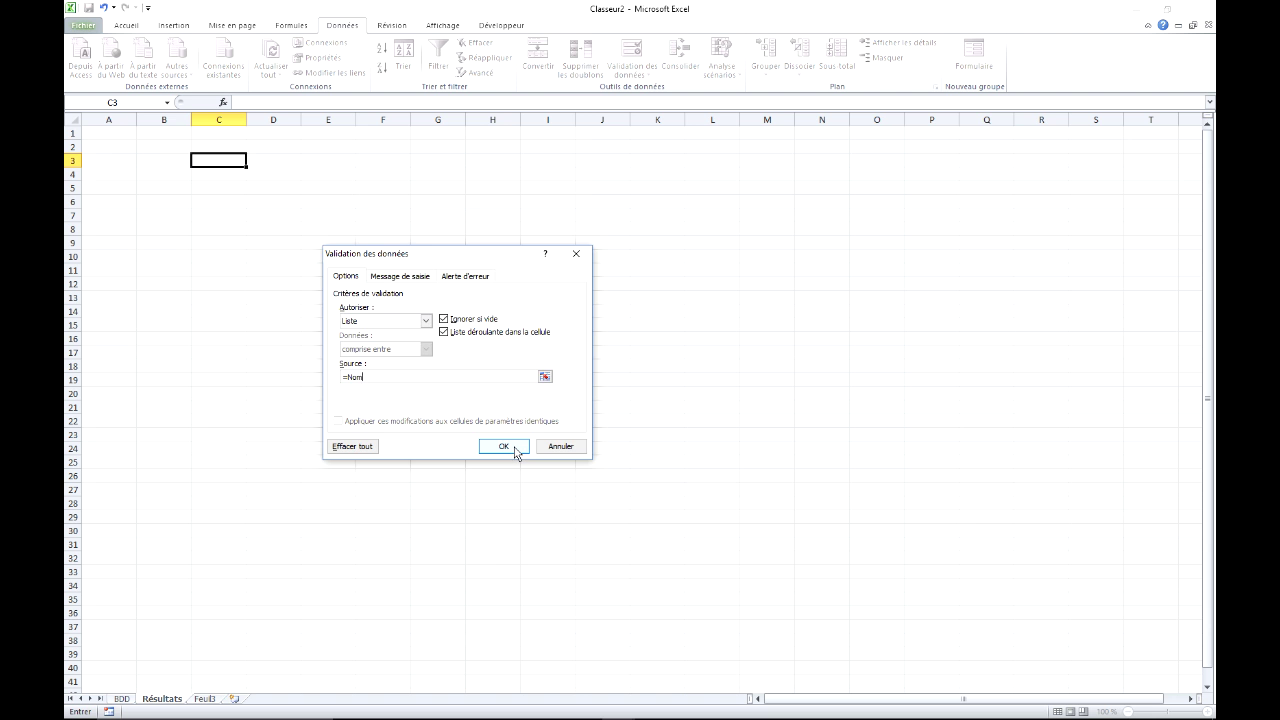
pyautogui.click(515, 448)
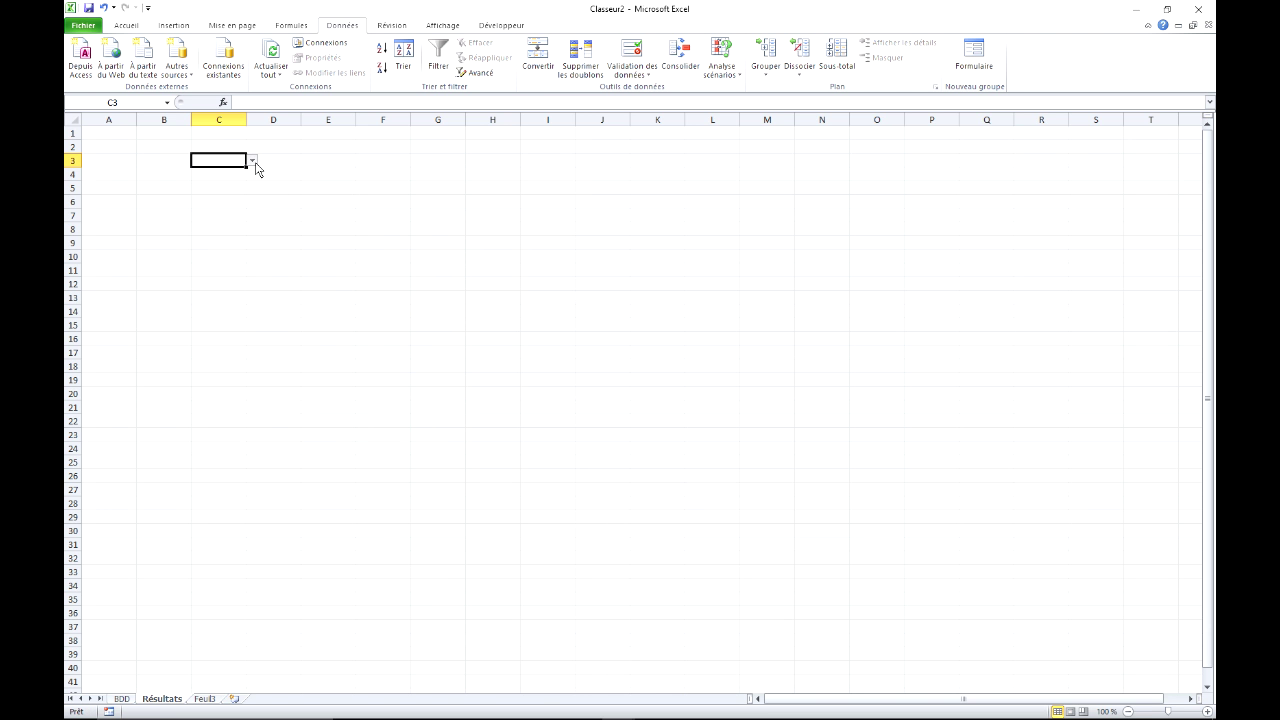
# Step: Test C3's new surname dropdown list
pyautogui.click(253, 161)
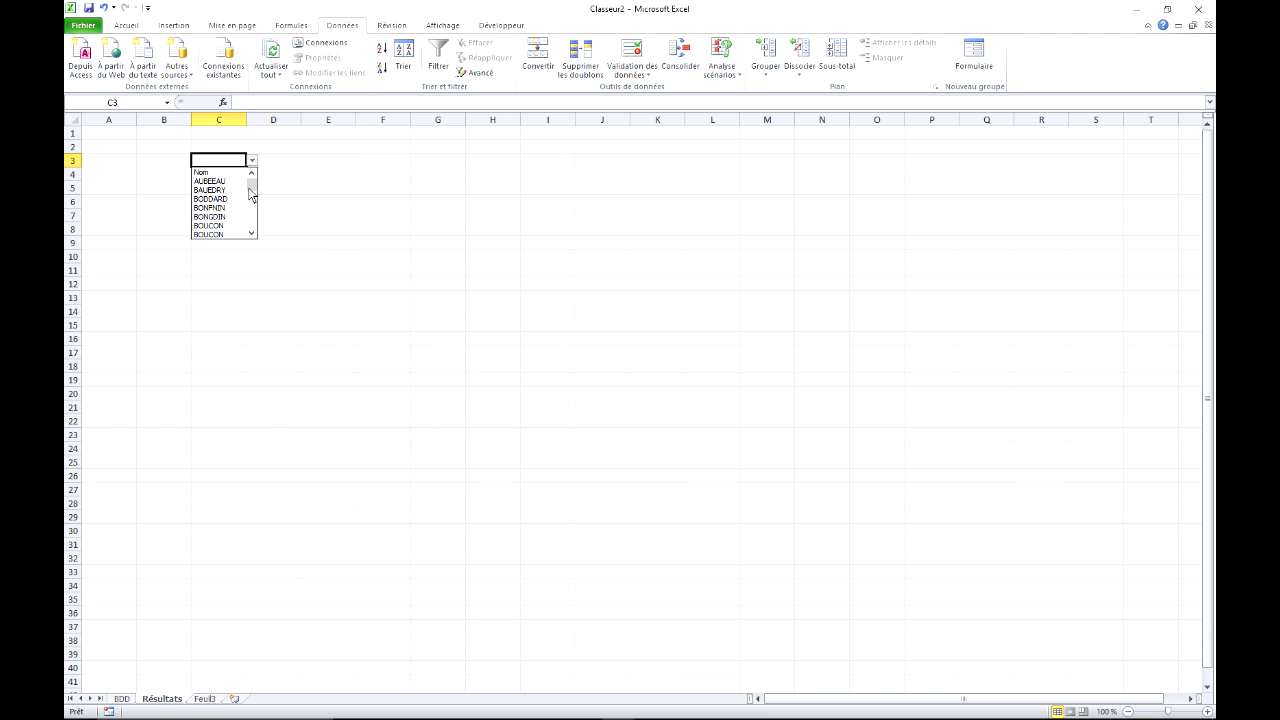
pyautogui.click(252, 233)
pyautogui.click(252, 233)
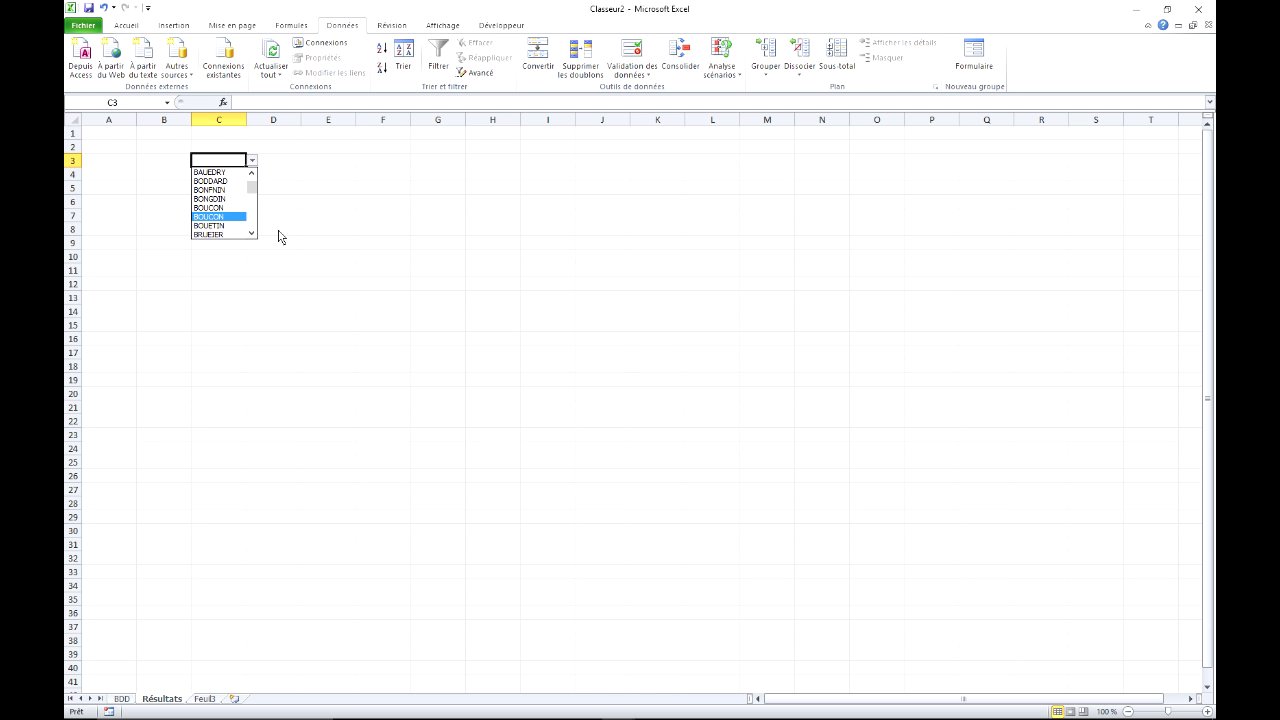
pyautogui.press('Escape')
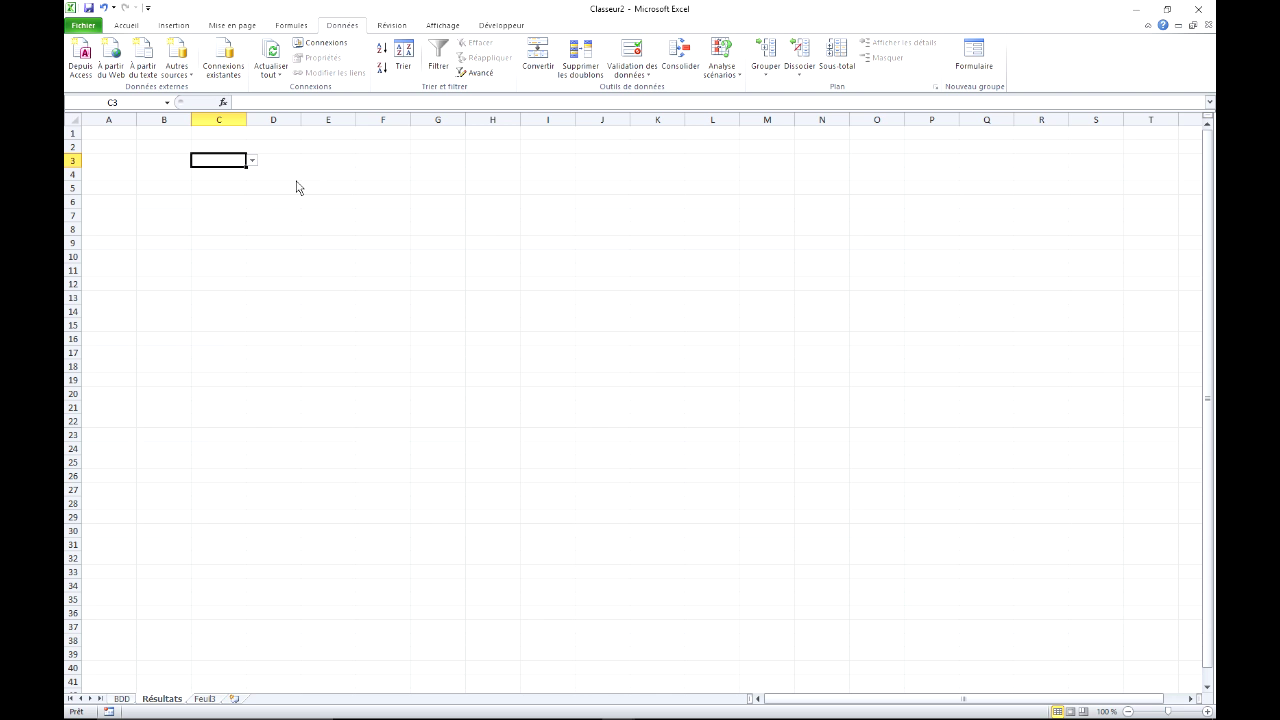
pyautogui.click(253, 160)
# Step: Choose BODDARD in C3's dropdown and compare it with the BDD sheet
pyautogui.click(218, 181)
pyautogui.click(126, 699)
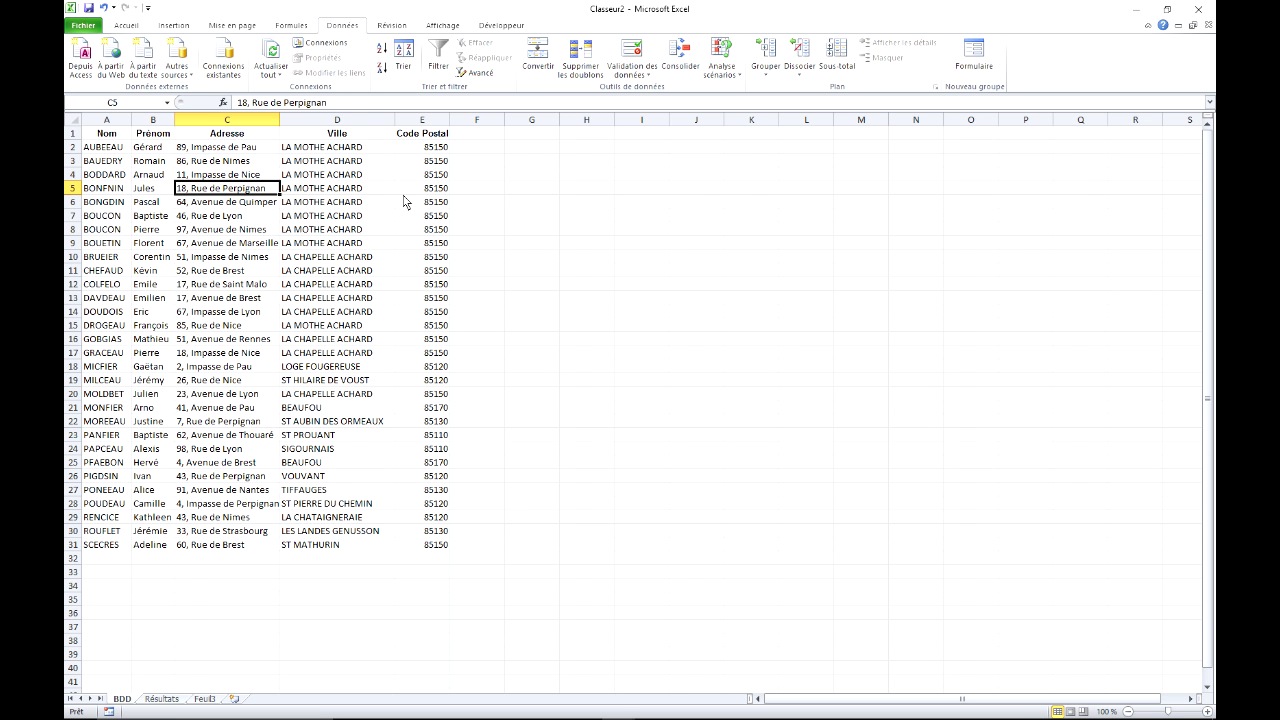
pyautogui.click(172, 699)
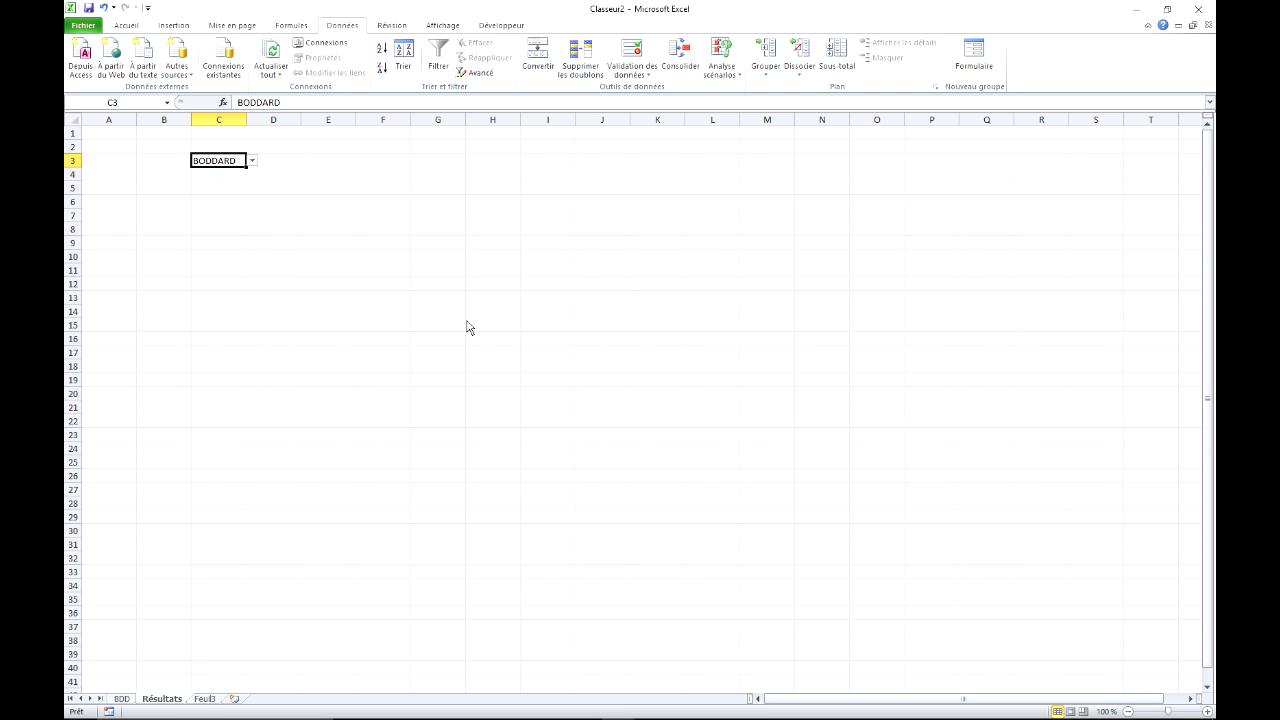
pyautogui.click(339, 166)
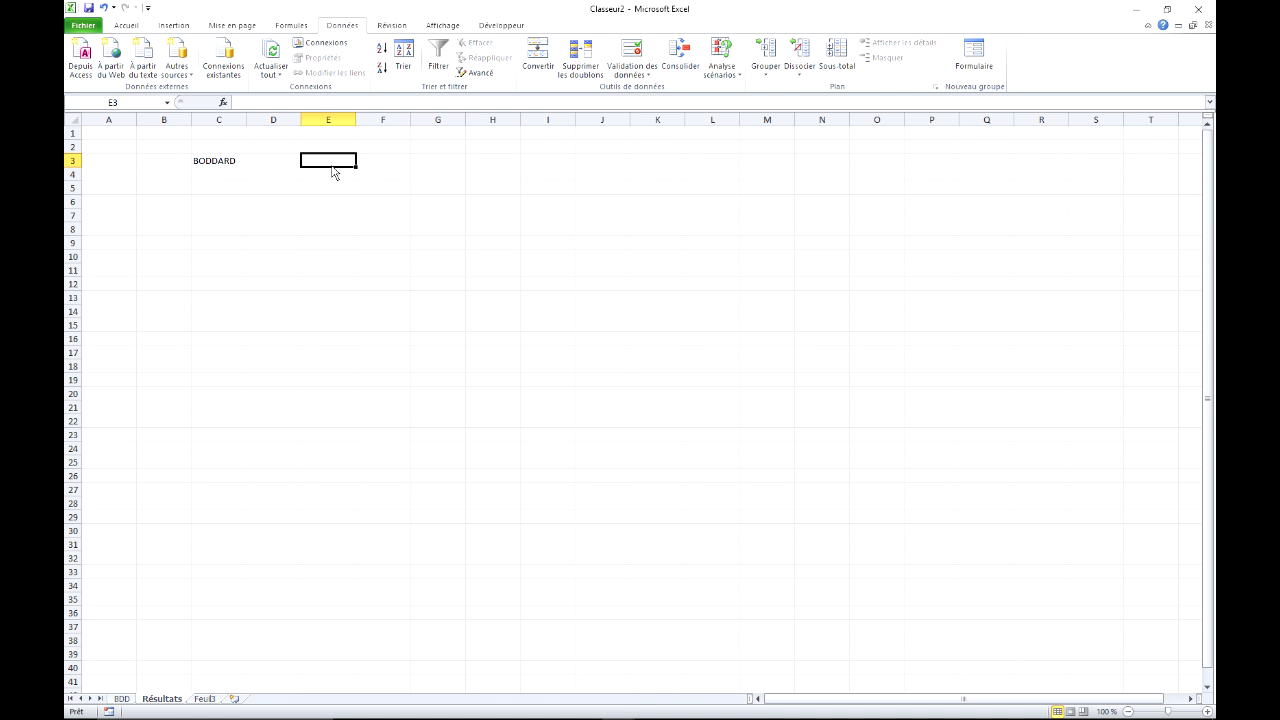
# Step: Enter =RECHERCHEV(C3;bdd;2;0) in E3, returning the first name Arnaud
pyautogui.write('=rech')
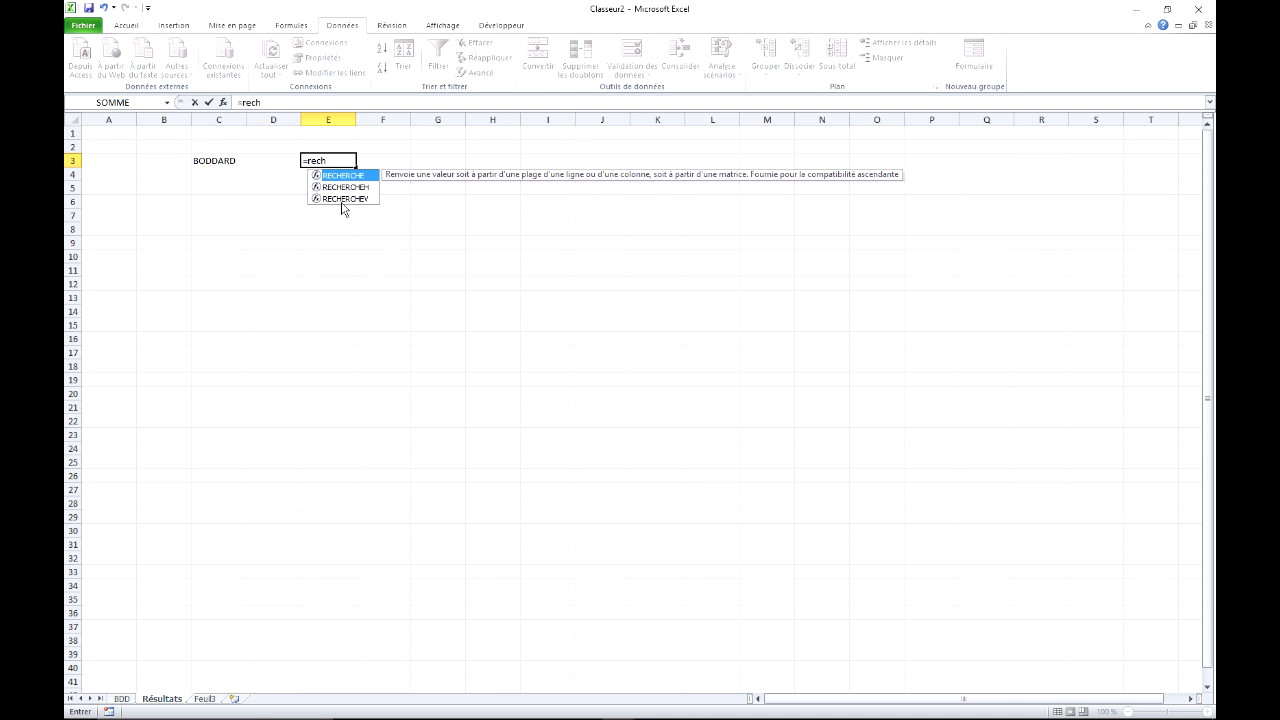
pyautogui.doubleClick(342, 199)
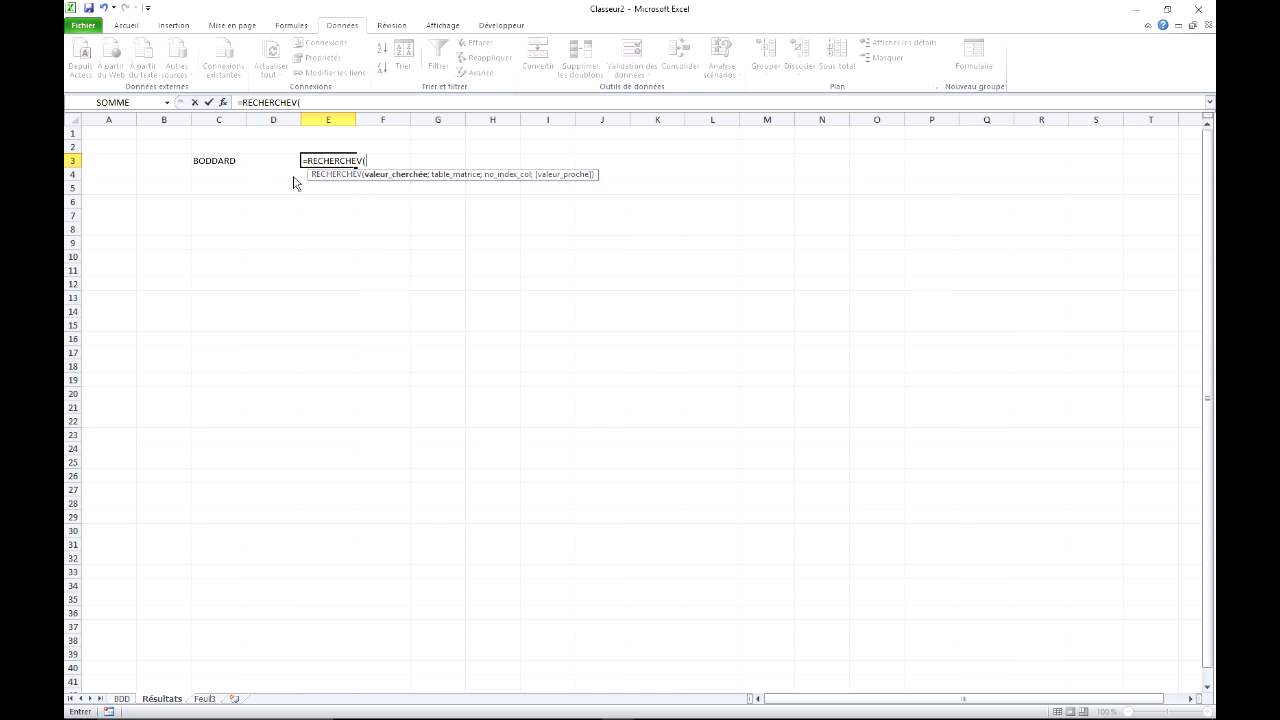
pyautogui.click(229, 163)
pyautogui.write(';')
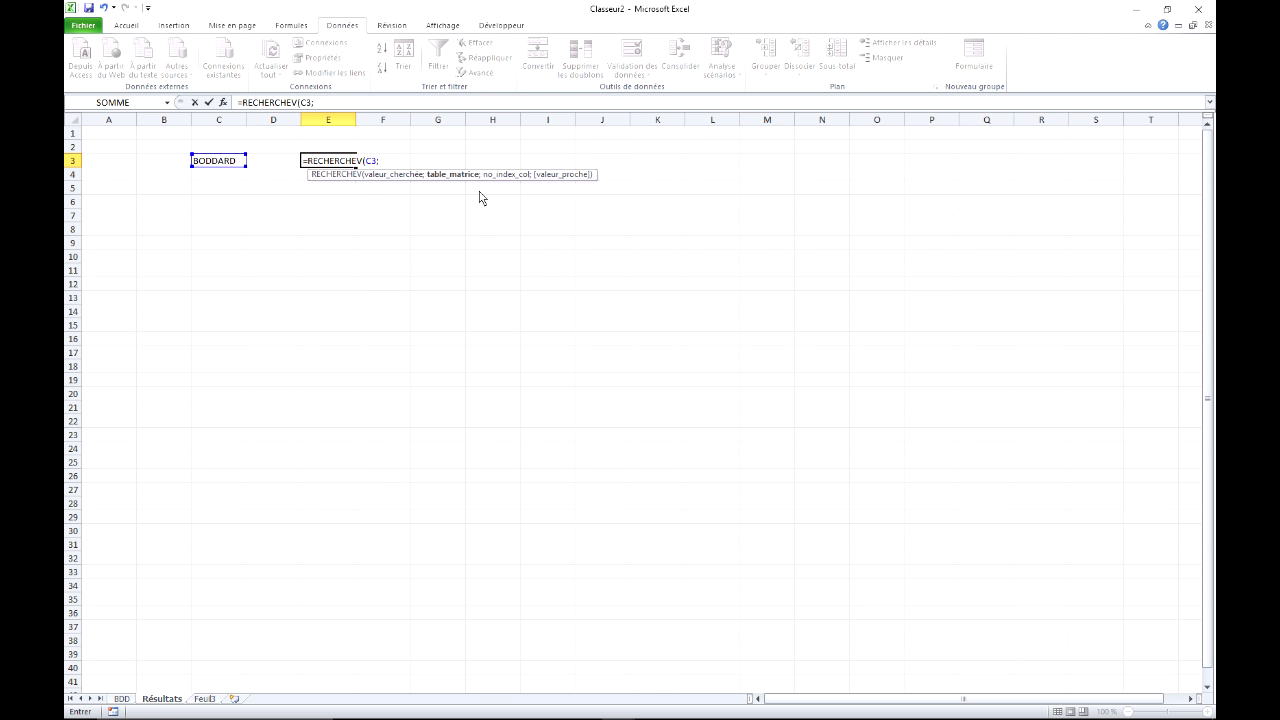
pyautogui.press('F3')
pyautogui.click(395, 325)
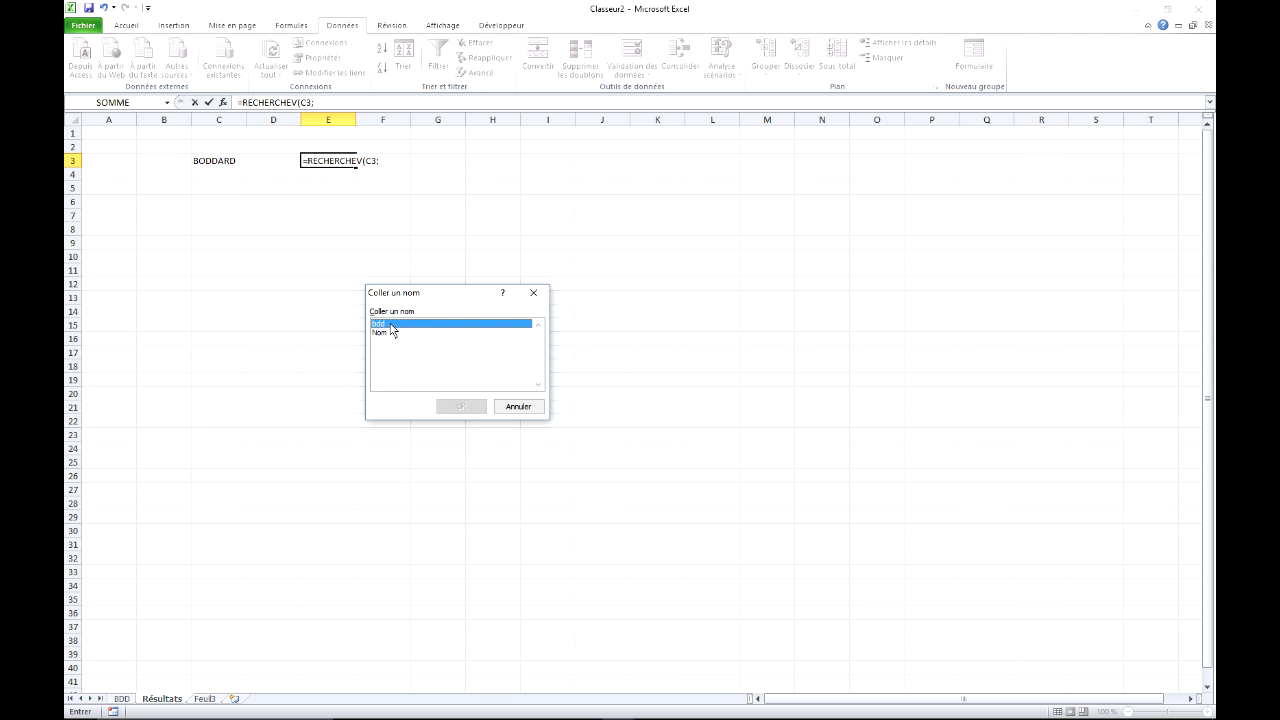
pyautogui.click(463, 408)
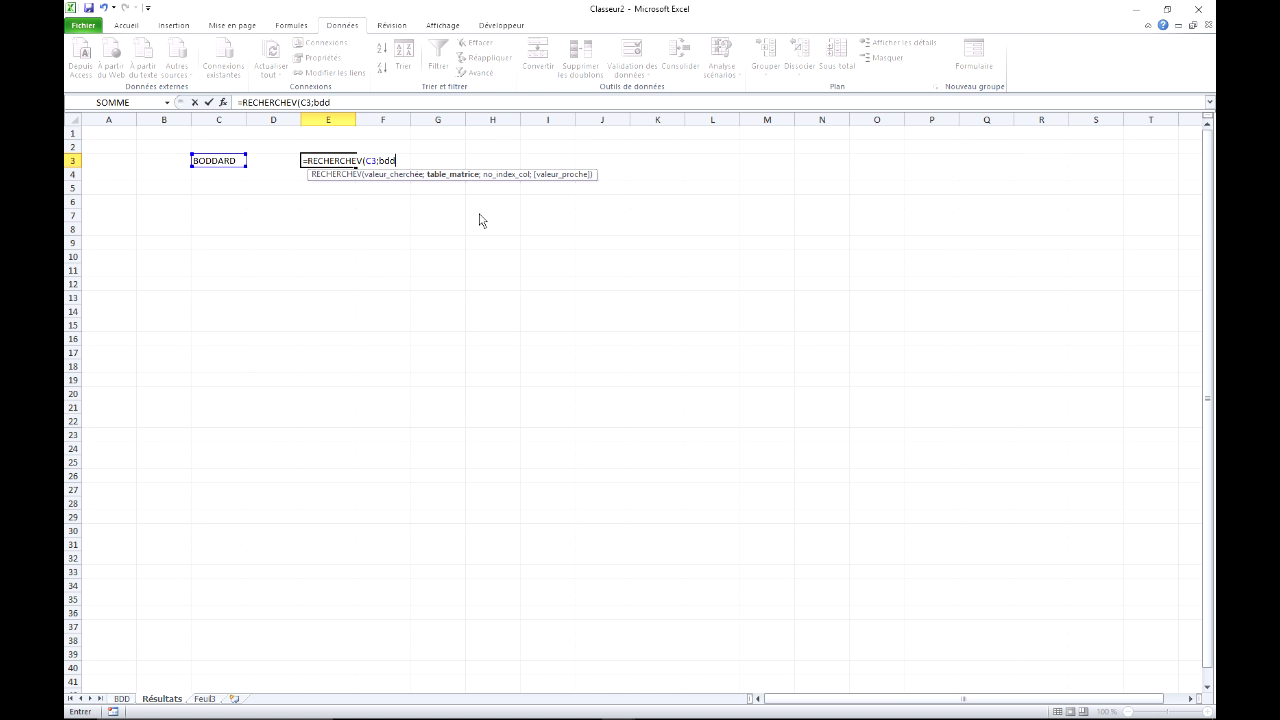
pyautogui.write(';')
pyautogui.write(';2;0')
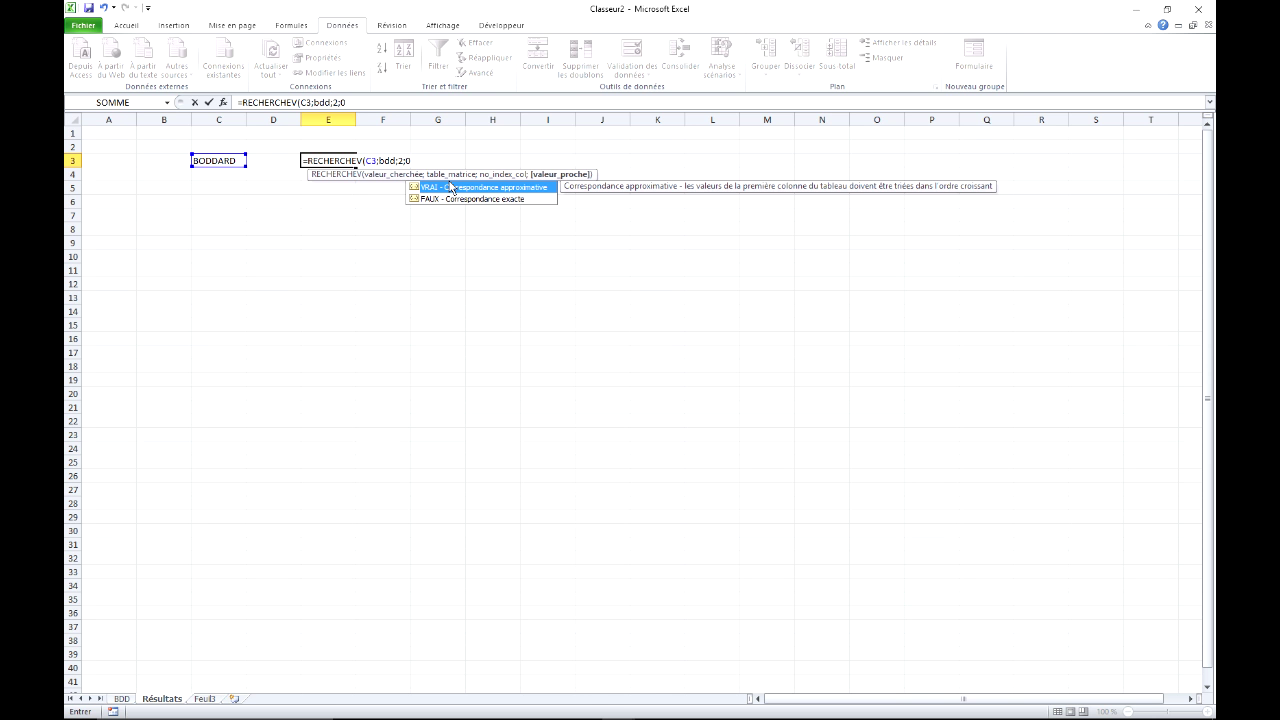
pyautogui.write(')')
pyautogui.press('Return')
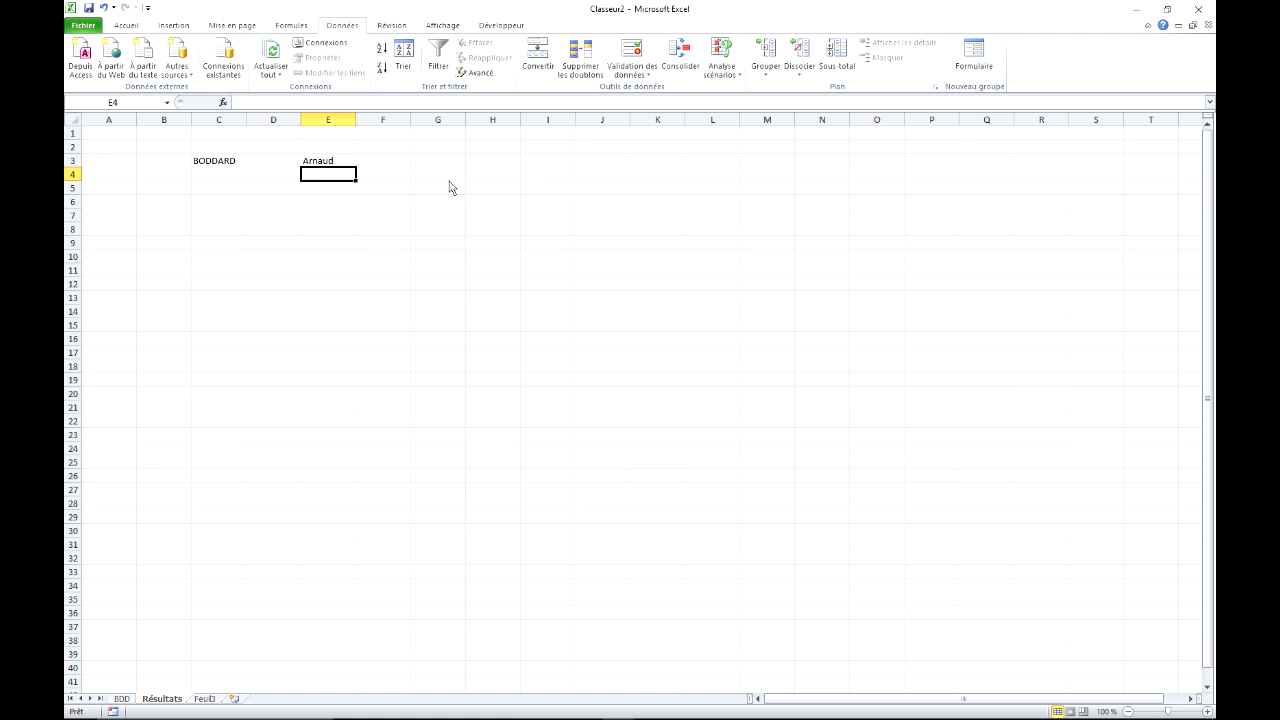
# Step: Check BODDARD's first name on BDD, then pick BOUETIN in C3 and compare
pyautogui.click(124, 699)
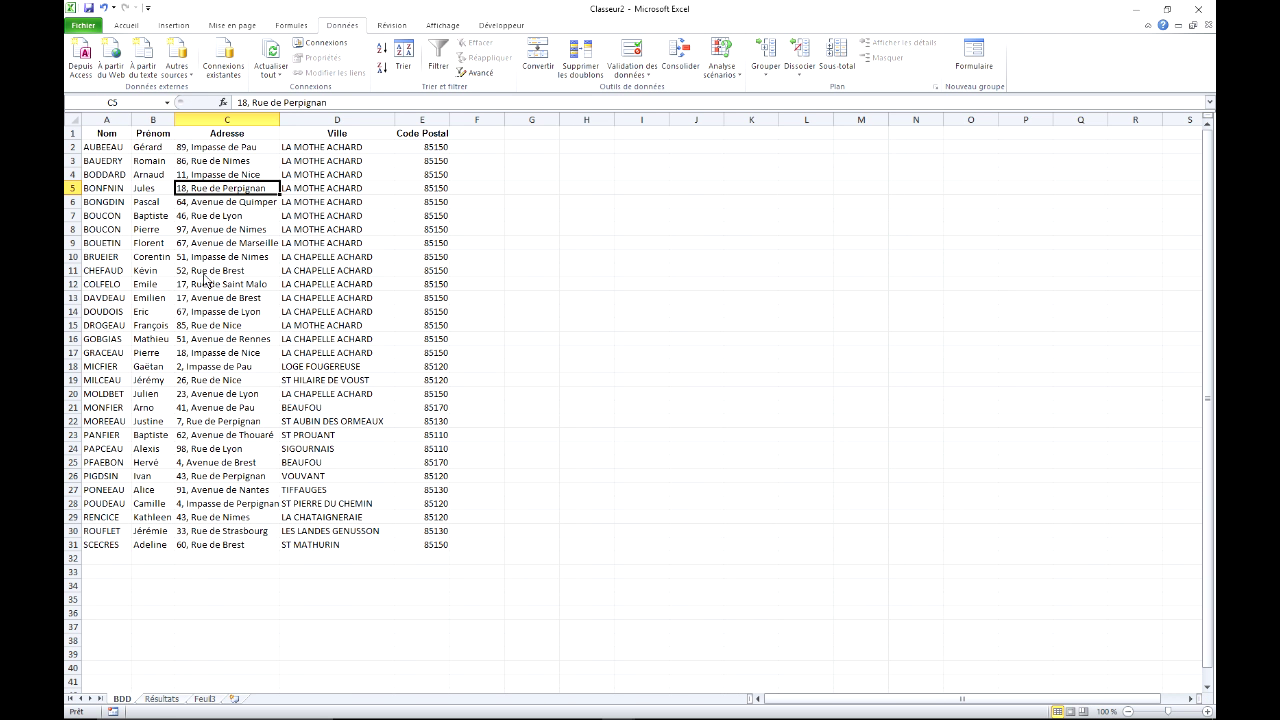
pyautogui.click(146, 179)
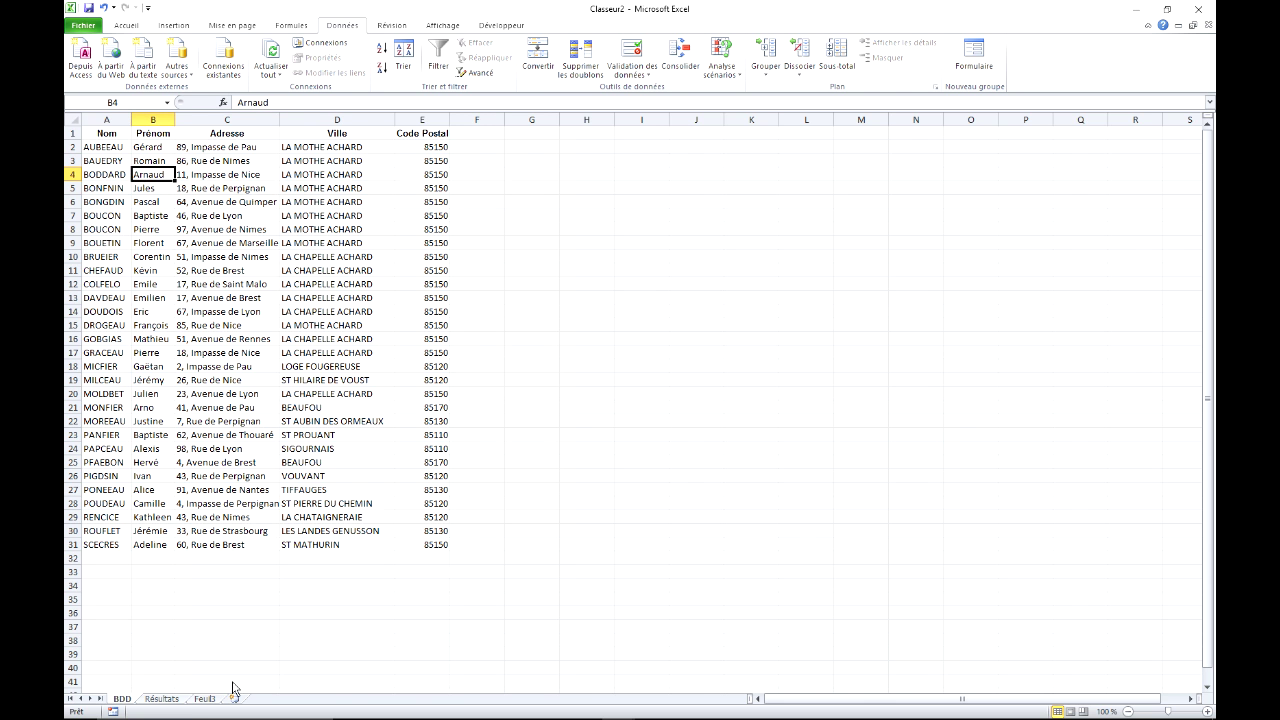
pyautogui.click(164, 702)
pyautogui.click(232, 164)
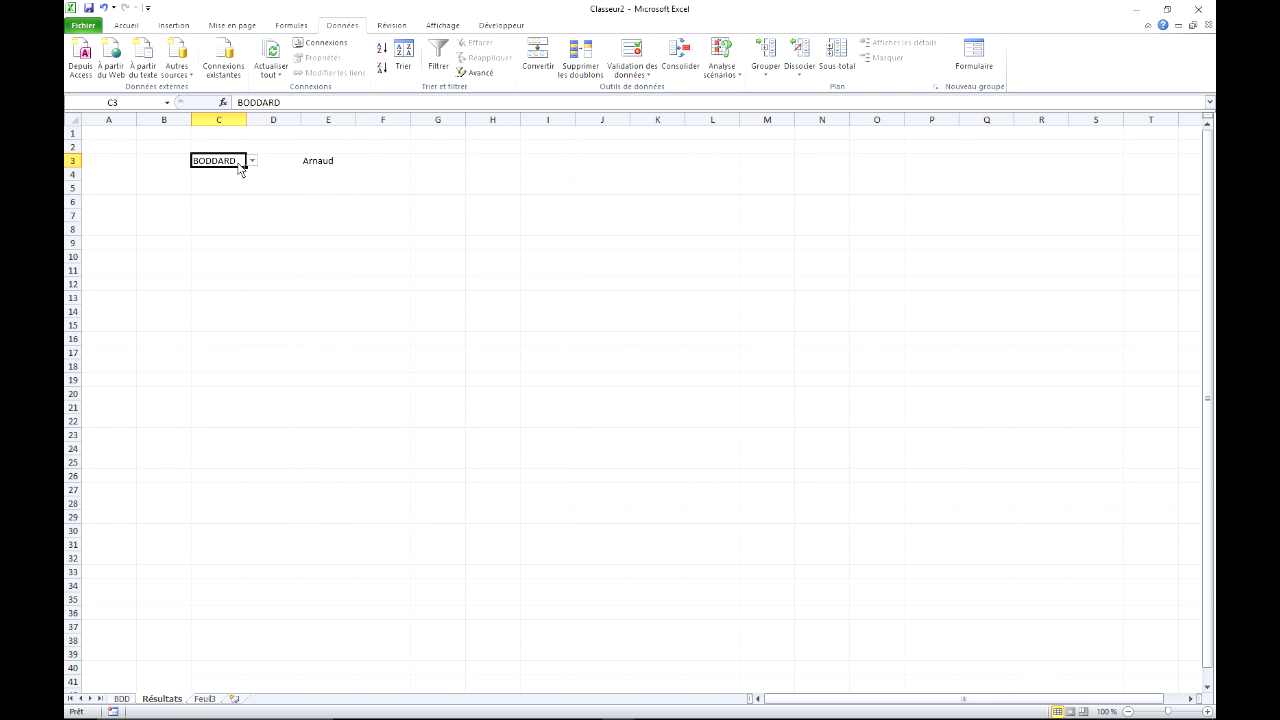
pyautogui.click(252, 161)
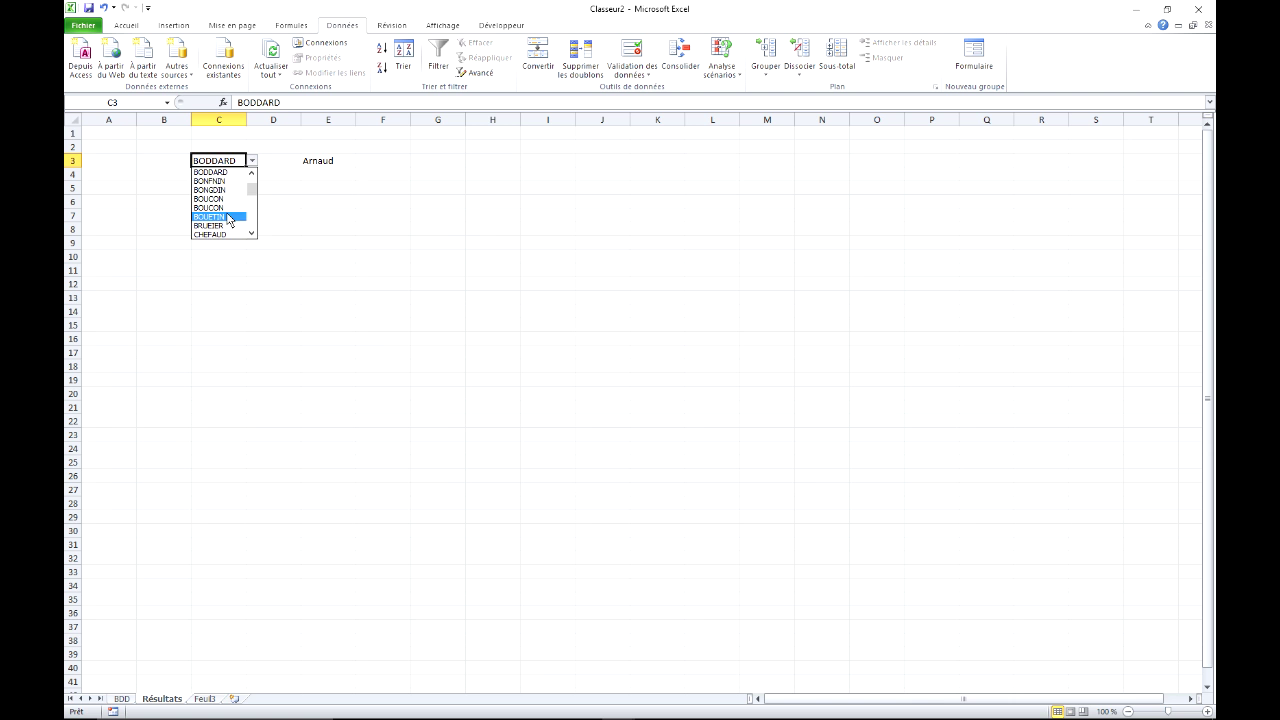
pyautogui.click(215, 216)
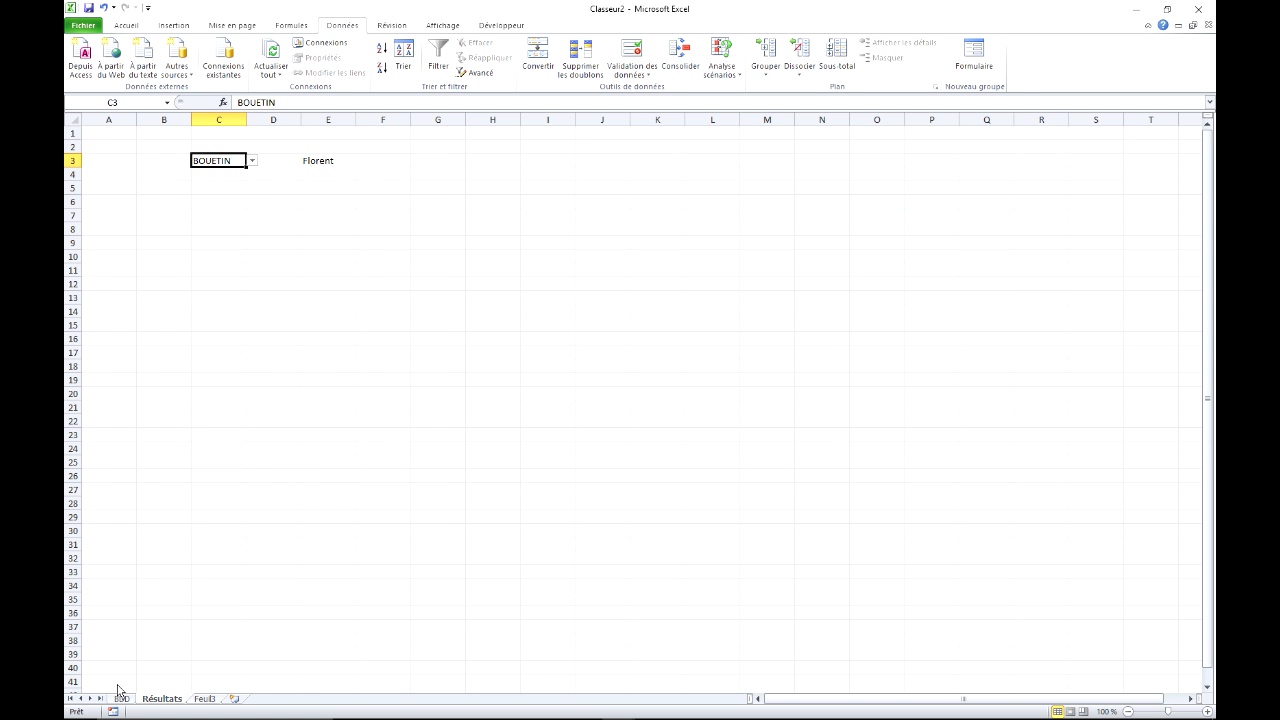
pyautogui.click(121, 698)
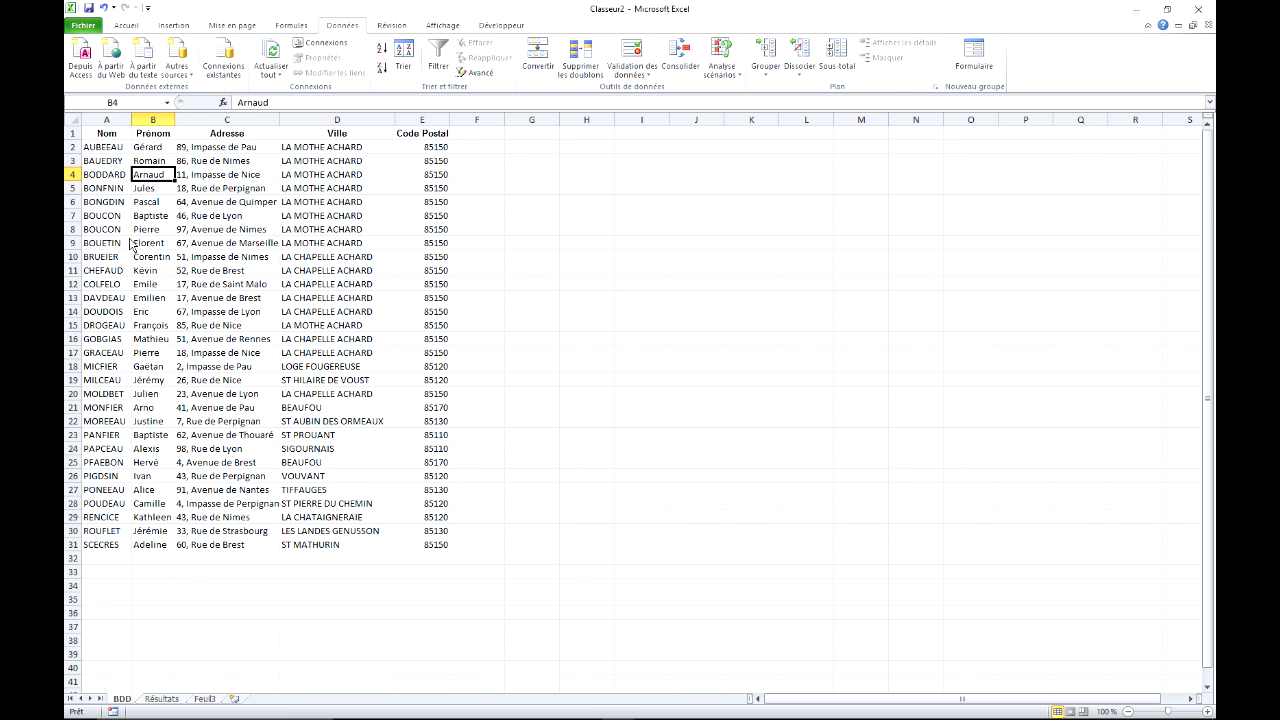
pyautogui.click(162, 699)
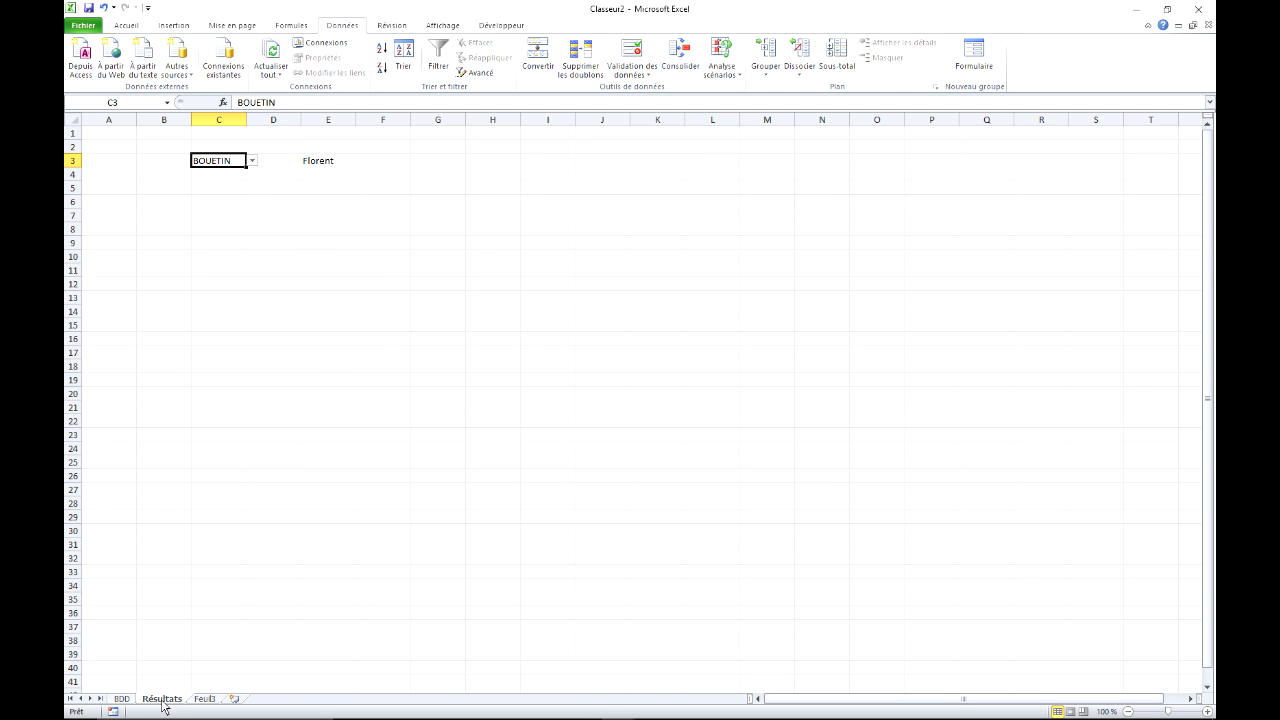
pyautogui.click(253, 162)
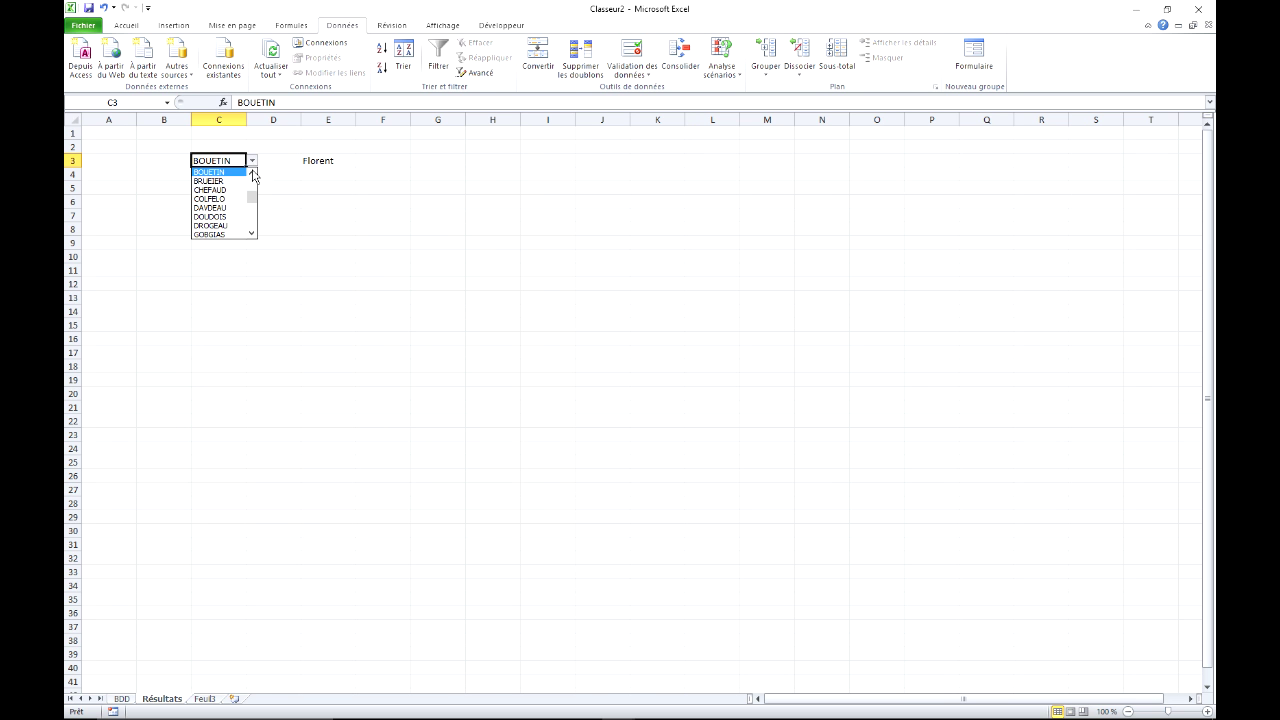
pyautogui.click(253, 173)
pyautogui.click(222, 185)
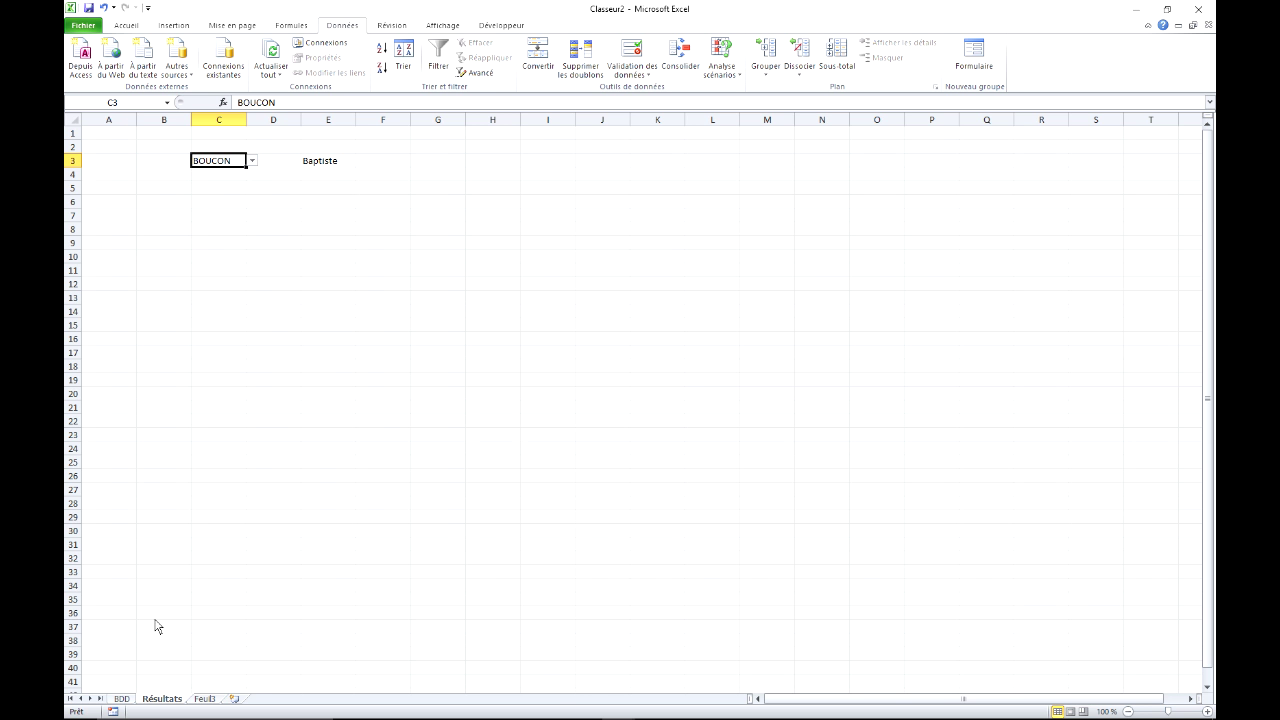
pyautogui.click(121, 699)
pyautogui.click(147, 222)
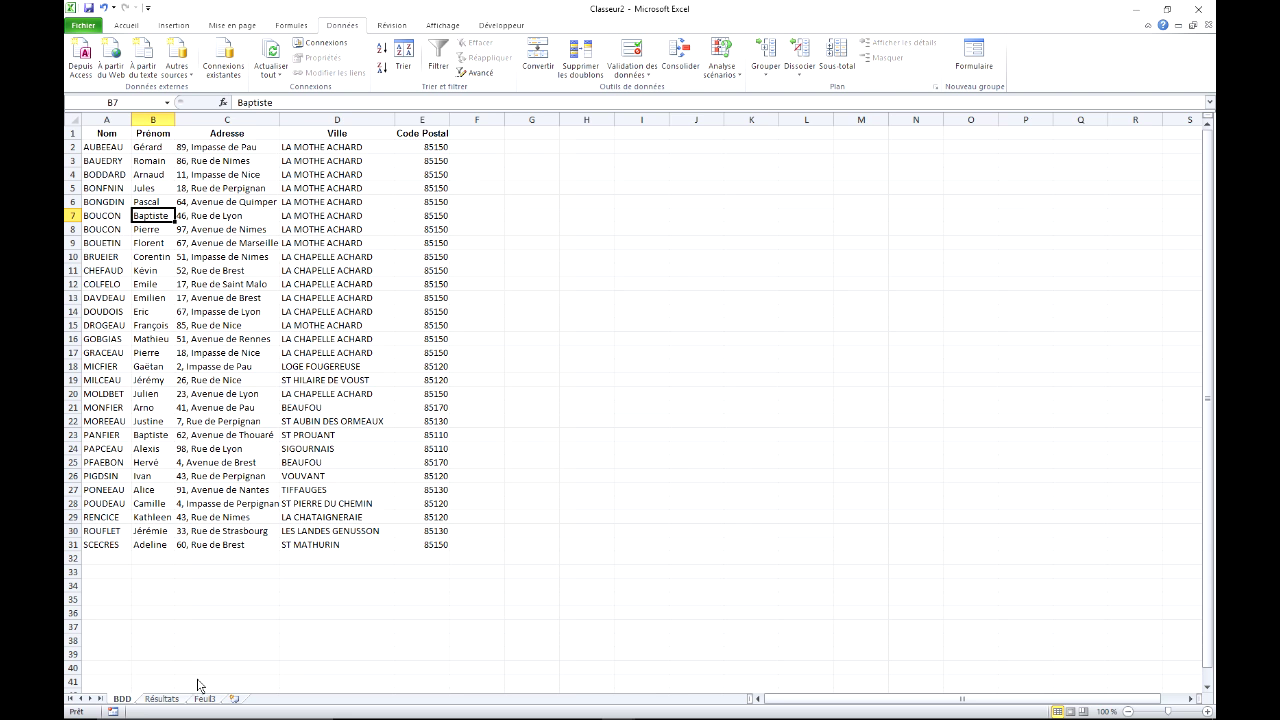
pyautogui.click(172, 699)
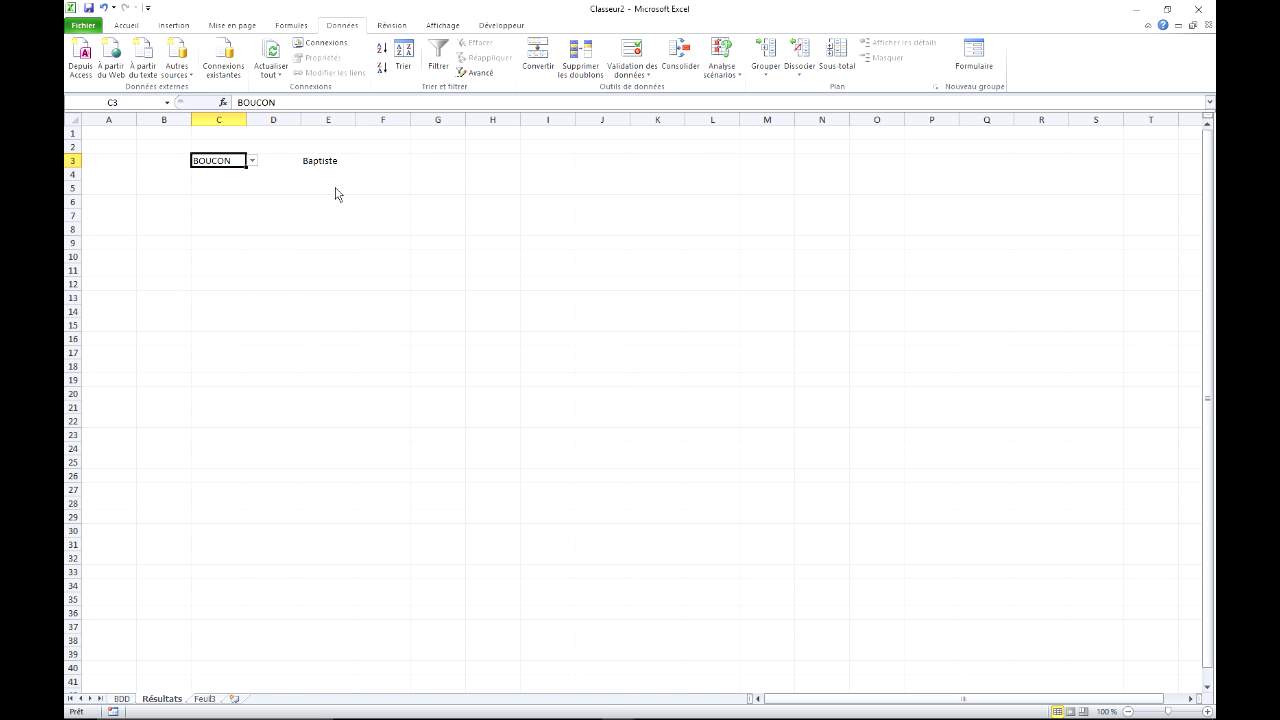
pyautogui.click(331, 167)
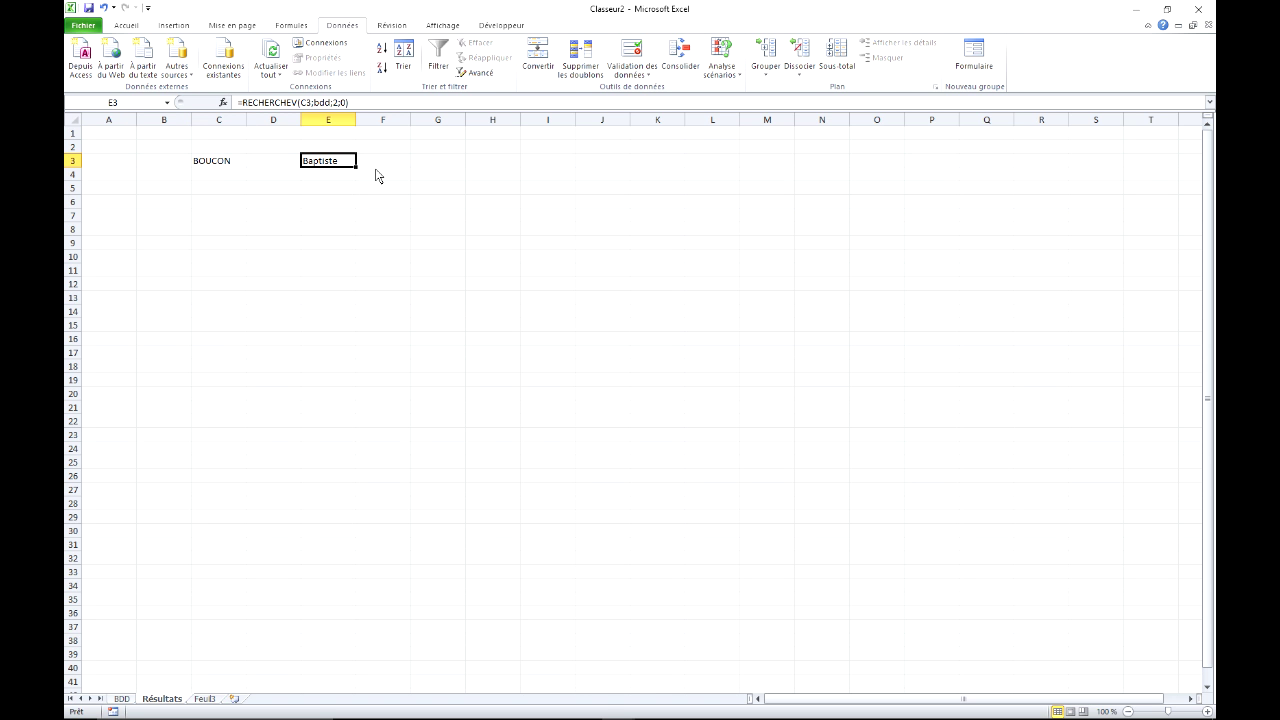
# Step: Widen column E on the Résultats sheet
pyautogui.click(336, 180)
pyautogui.click(335, 164)
pyautogui.moveTo(355, 120); pyautogui.dragTo(395, 124)
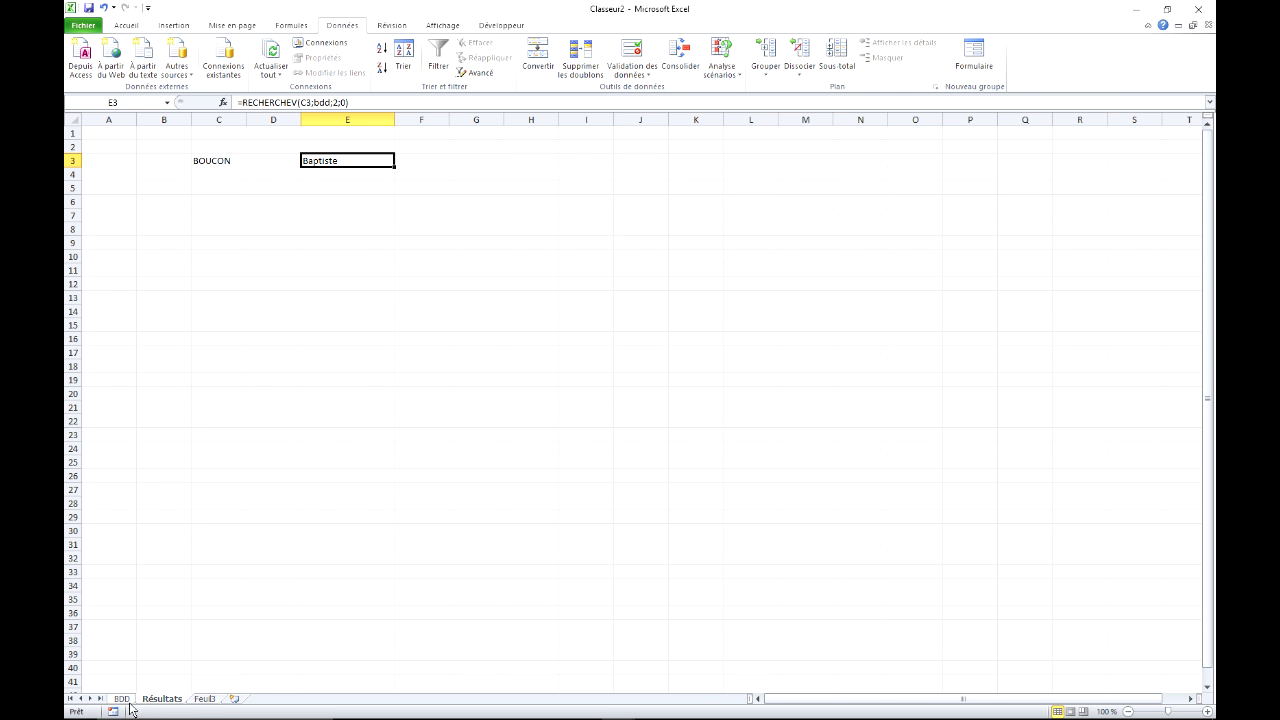
# Step: Review the BDD table's columns through the postcode, then return to Résultats
pyautogui.click(121, 699)
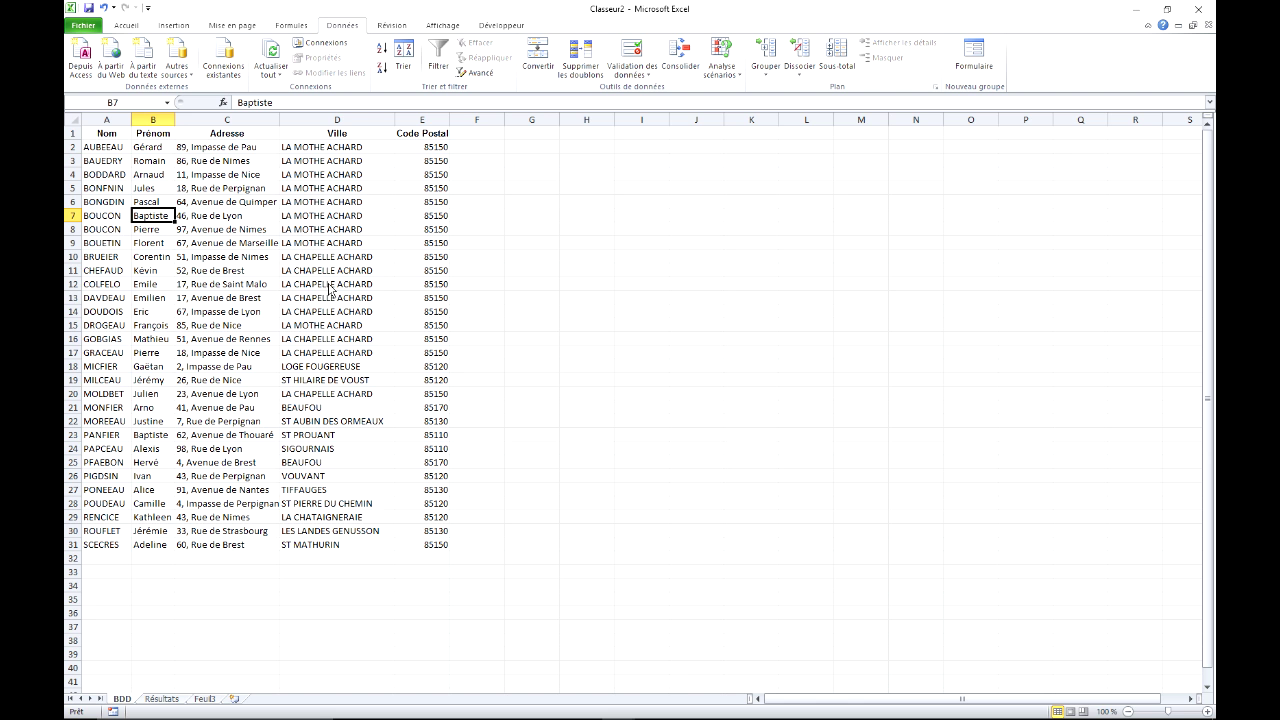
pyautogui.click(161, 175)
pyautogui.click(228, 177)
pyautogui.click(310, 201)
pyautogui.click(436, 201)
pyautogui.click(163, 699)
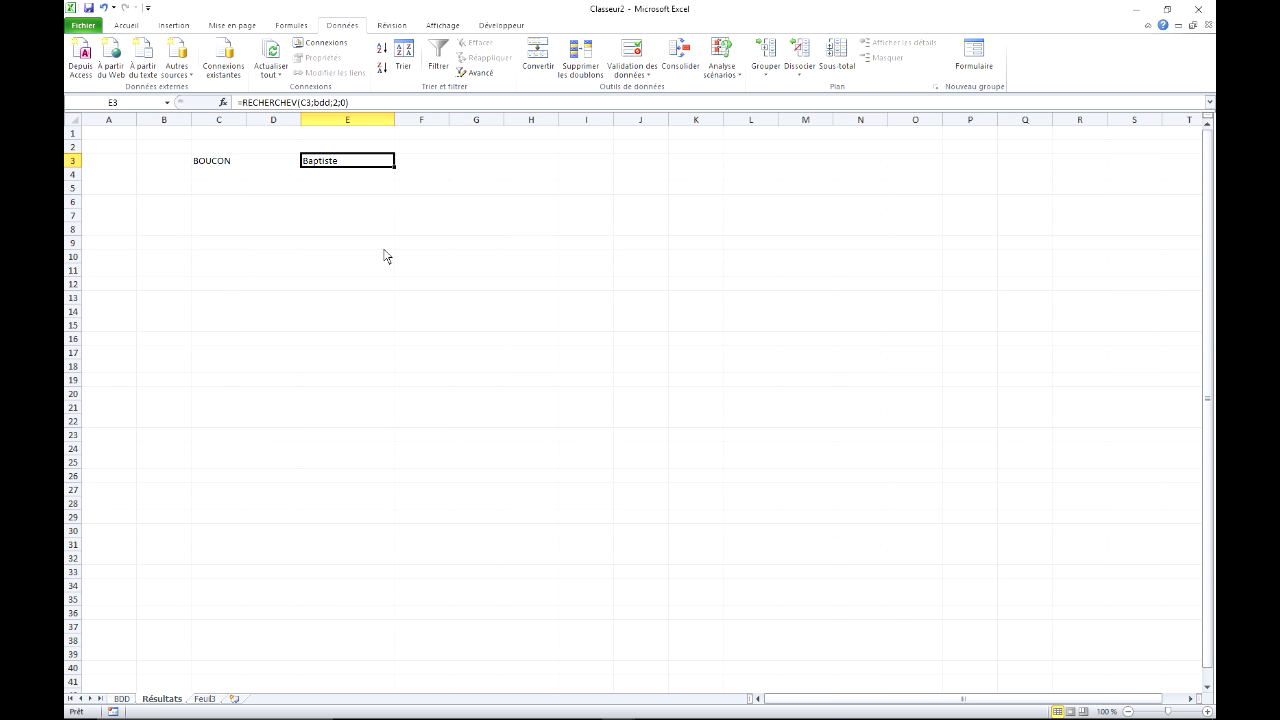
pyautogui.click(435, 165)
# Step: Enter helper column numbers 2, 3, 4, 5 in F3:F6
pyautogui.click(380, 166)
pyautogui.click(441, 162)
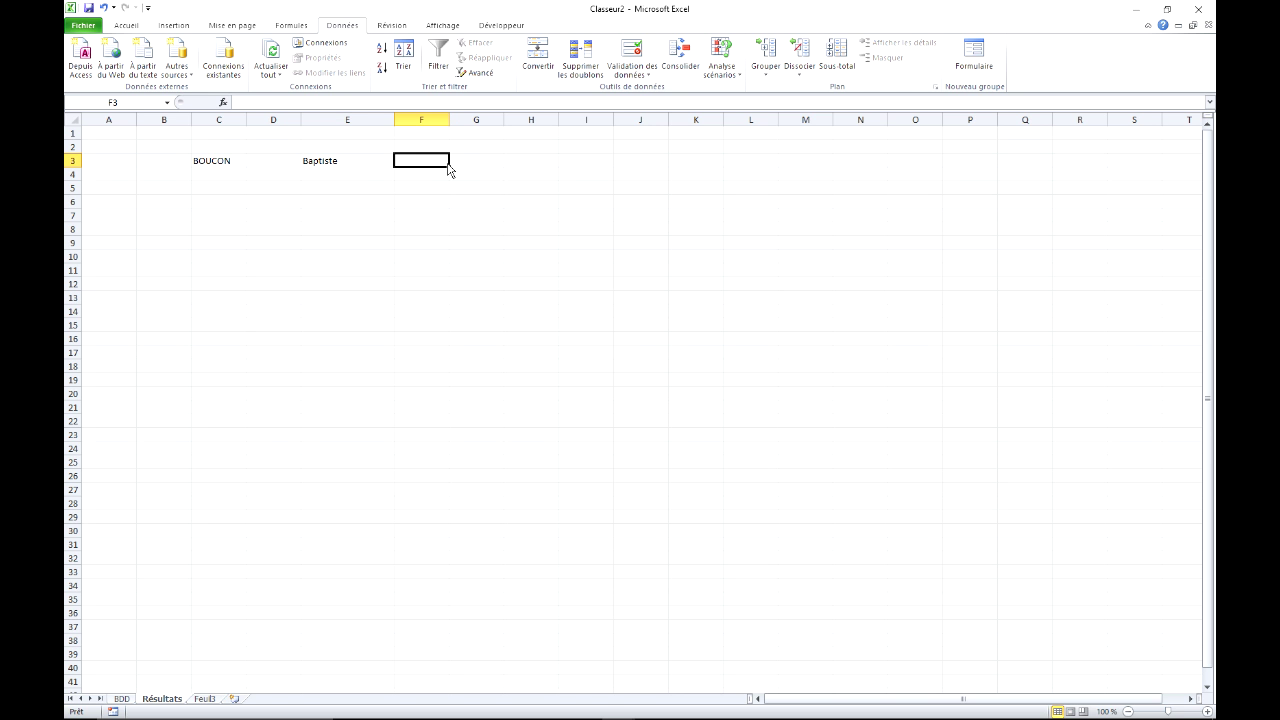
pyautogui.write('2 3 4 5')
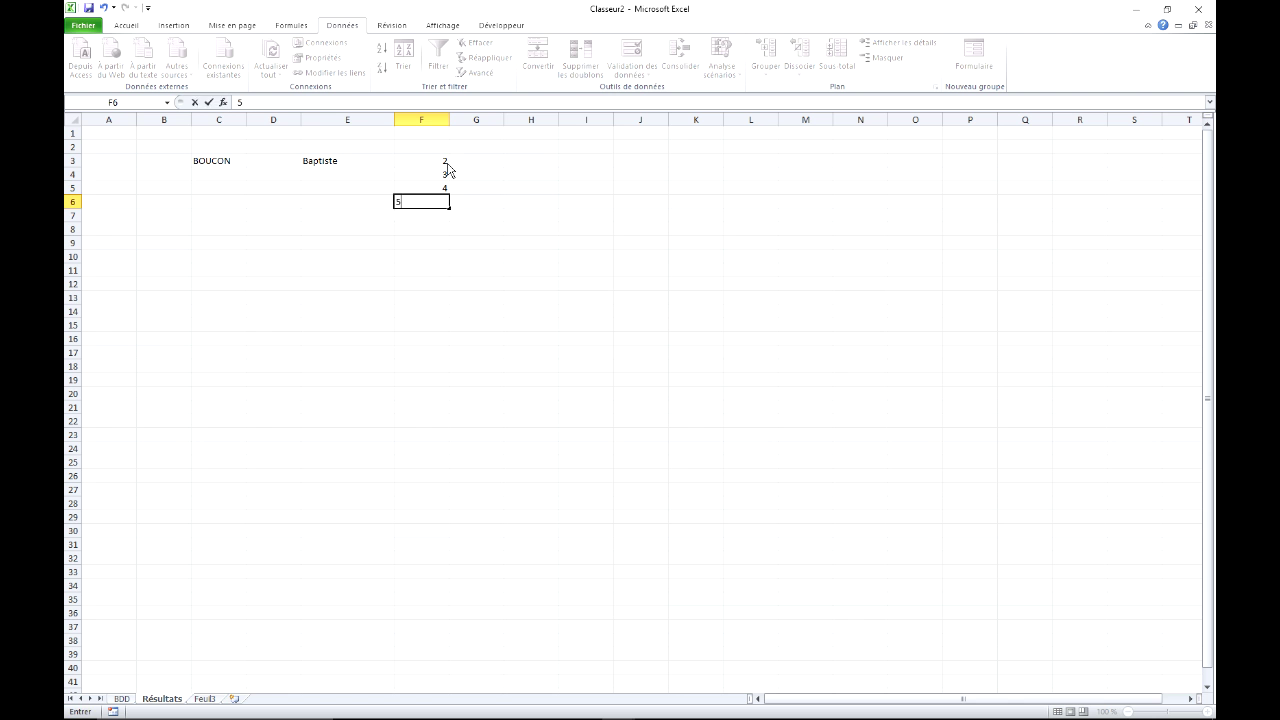
pyautogui.press('Return')
# Step: Change E3's formula to =RECHERCHEV($C$3;bdd;F3;0)
pyautogui.click(447, 162)
pyautogui.click(345, 163)
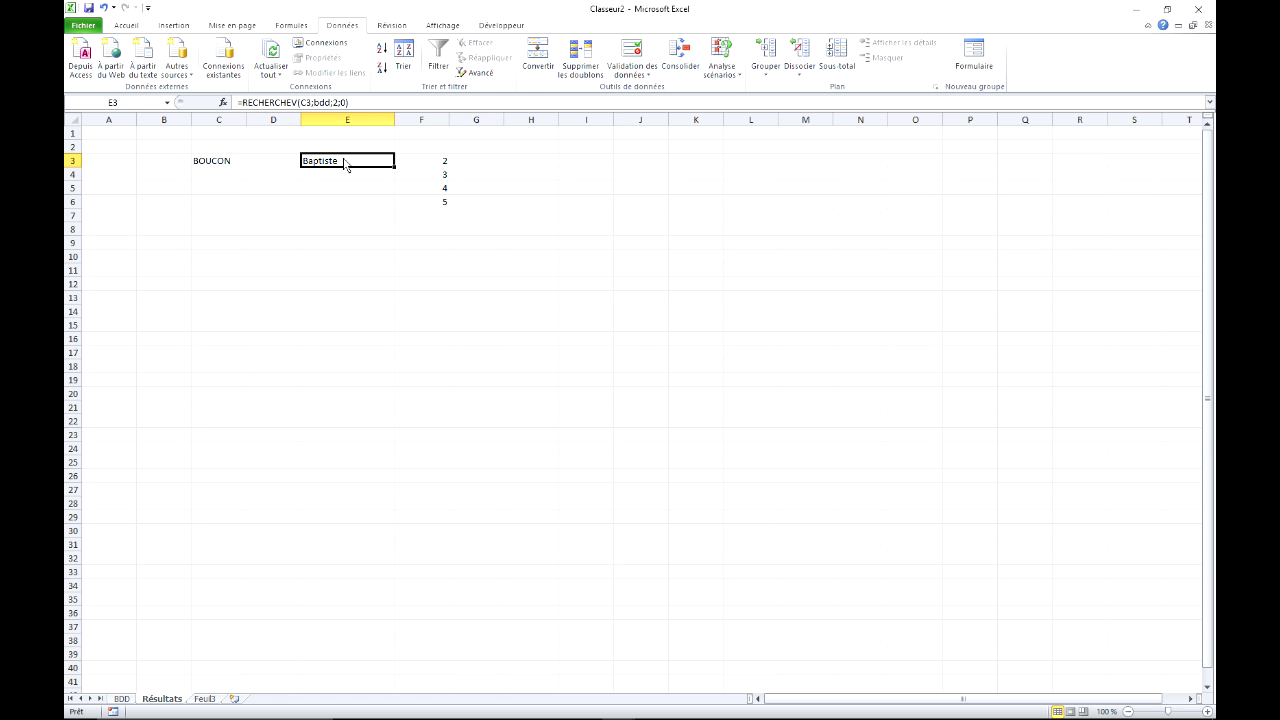
pyautogui.click(340, 103)
pyautogui.doubleClick(339, 103)
pyautogui.click(445, 161)
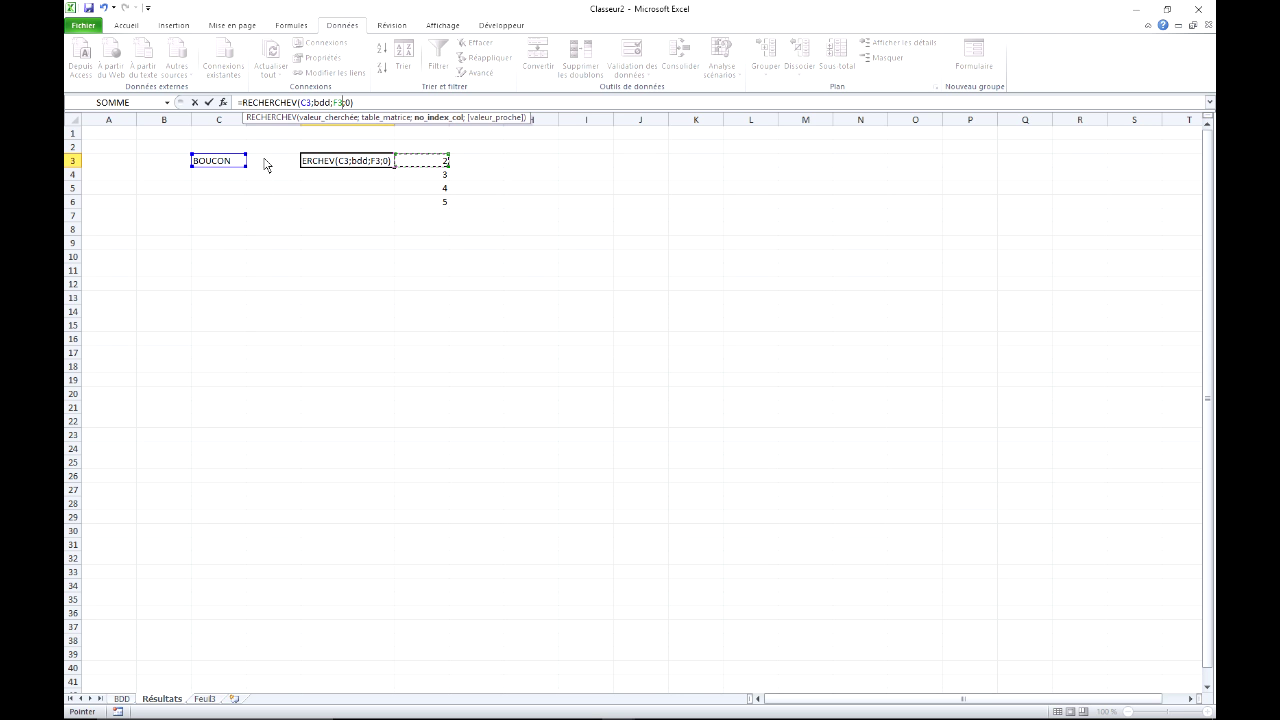
pyautogui.click(307, 104)
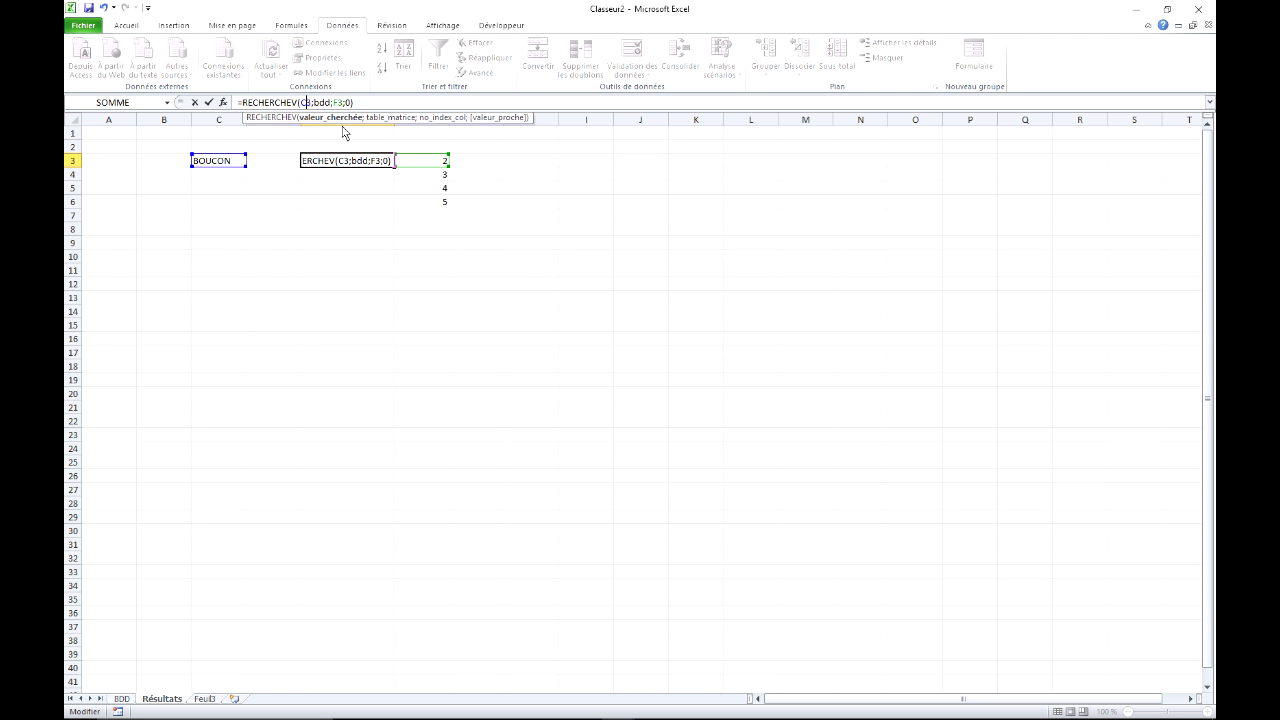
pyautogui.press('F4')
pyautogui.press('Return')
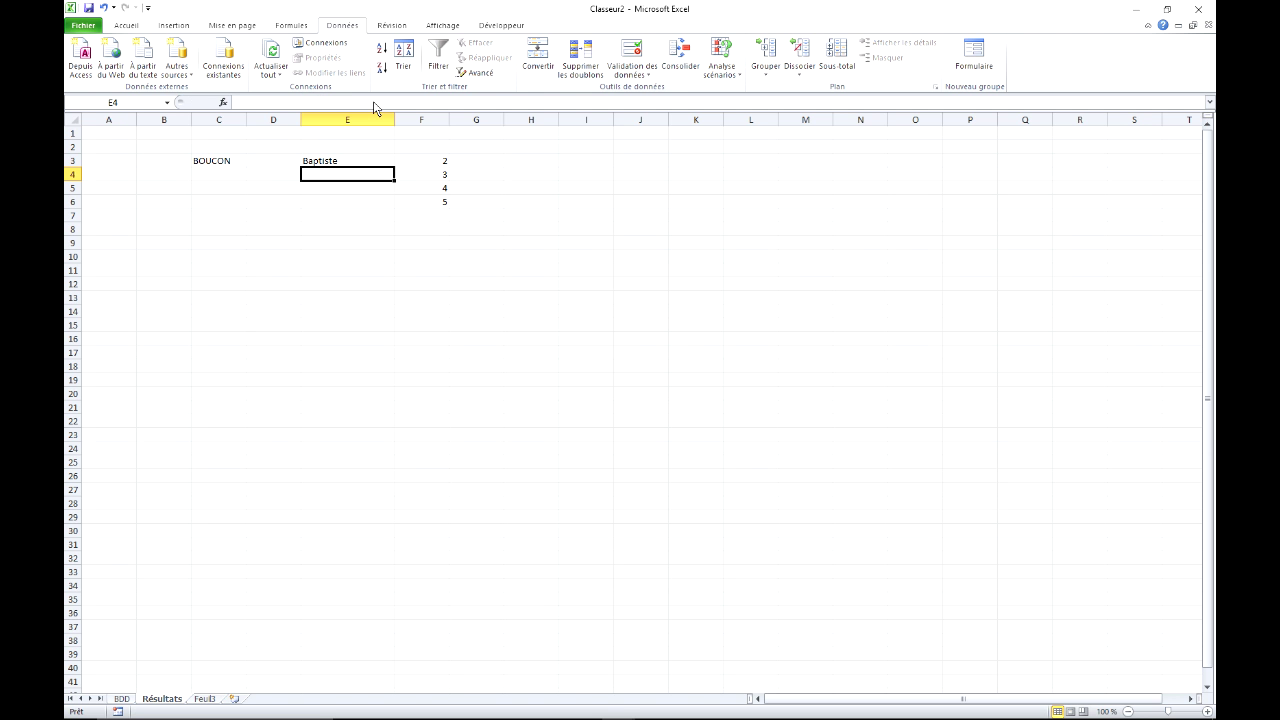
# Step: Fill E3's lookup down to E6 and select the F3:F6 helper numbers
pyautogui.click(378, 165)
pyautogui.moveTo(395, 167); pyautogui.dragTo(398, 210)
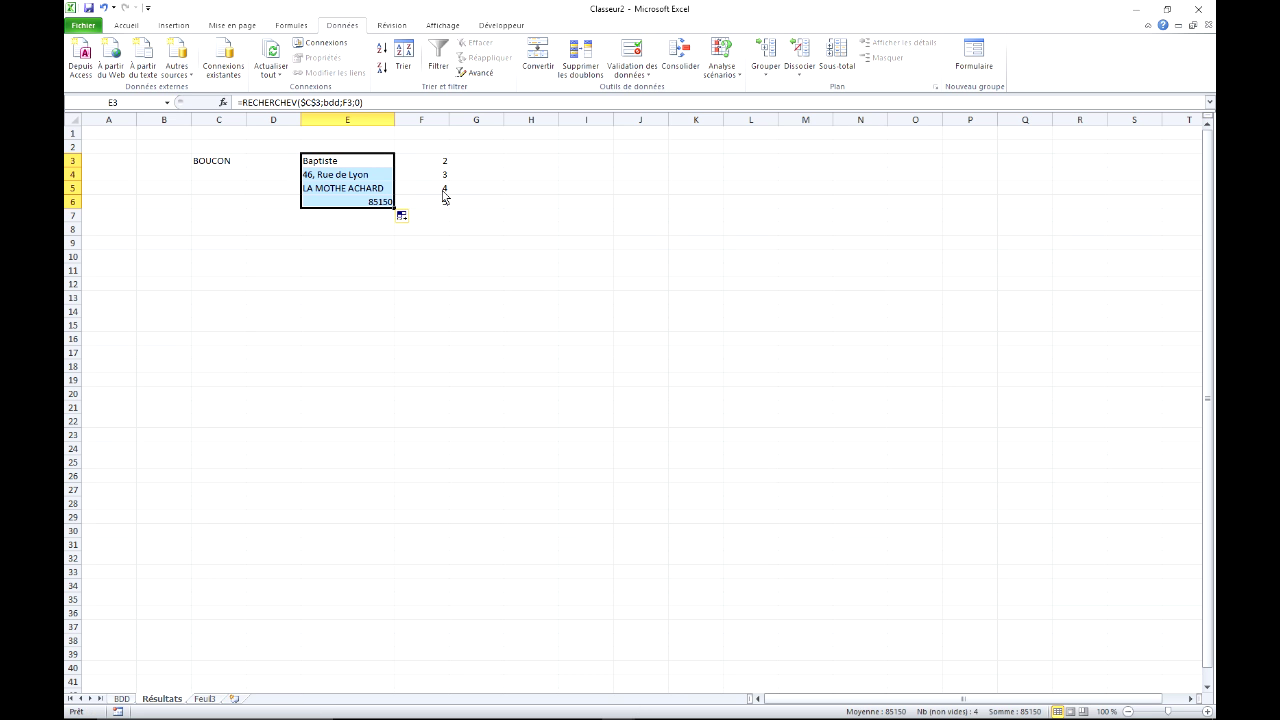
pyautogui.click(446, 190)
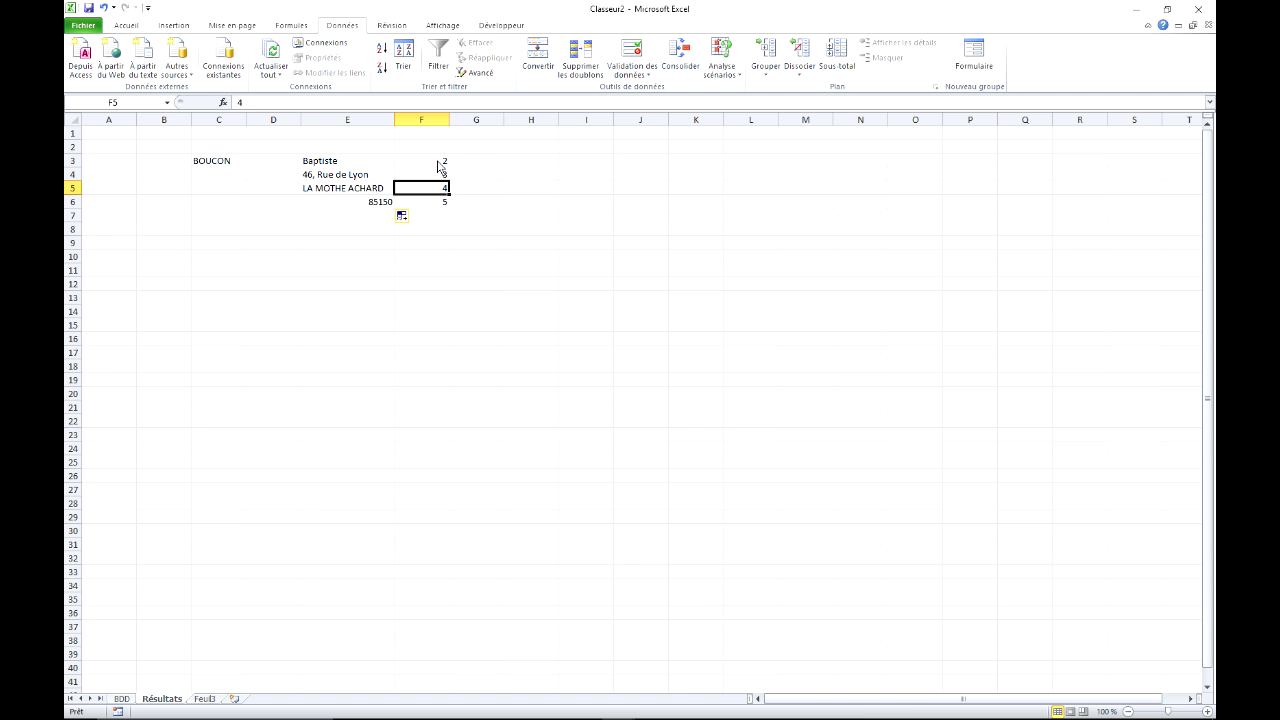
pyautogui.moveTo(441, 167); pyautogui.dragTo(437, 205)
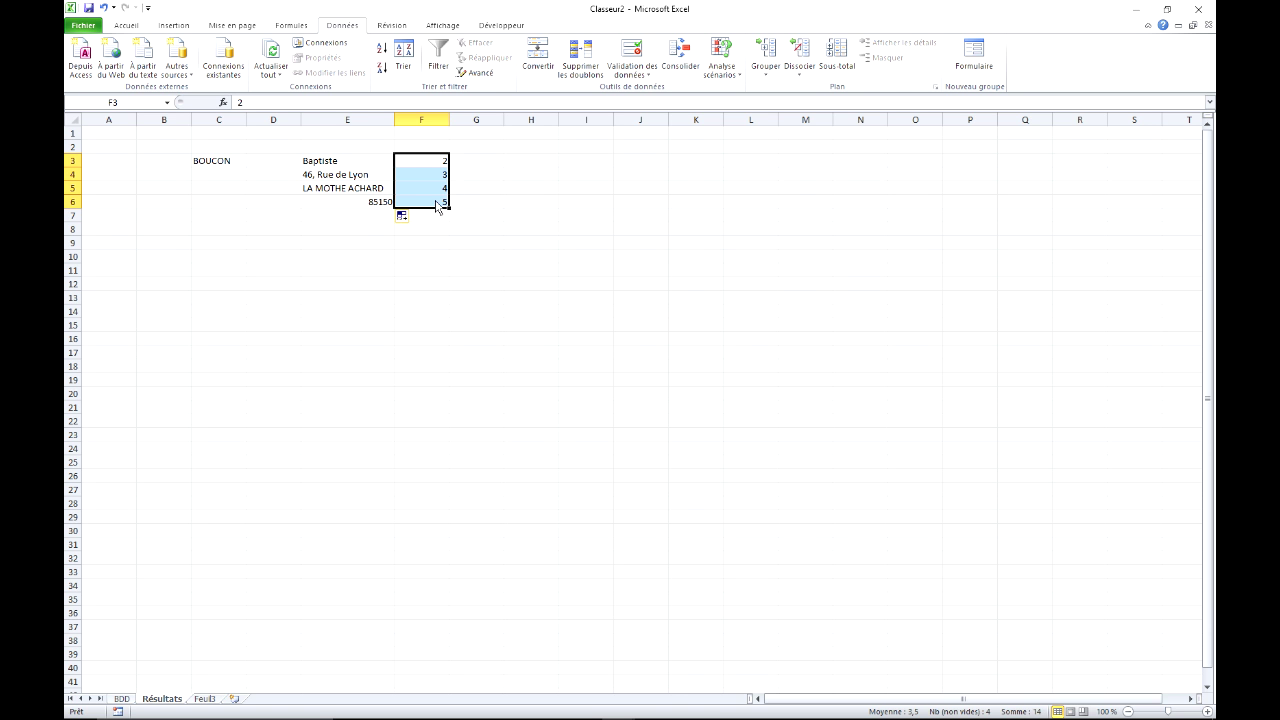
pyautogui.click(133, 28)
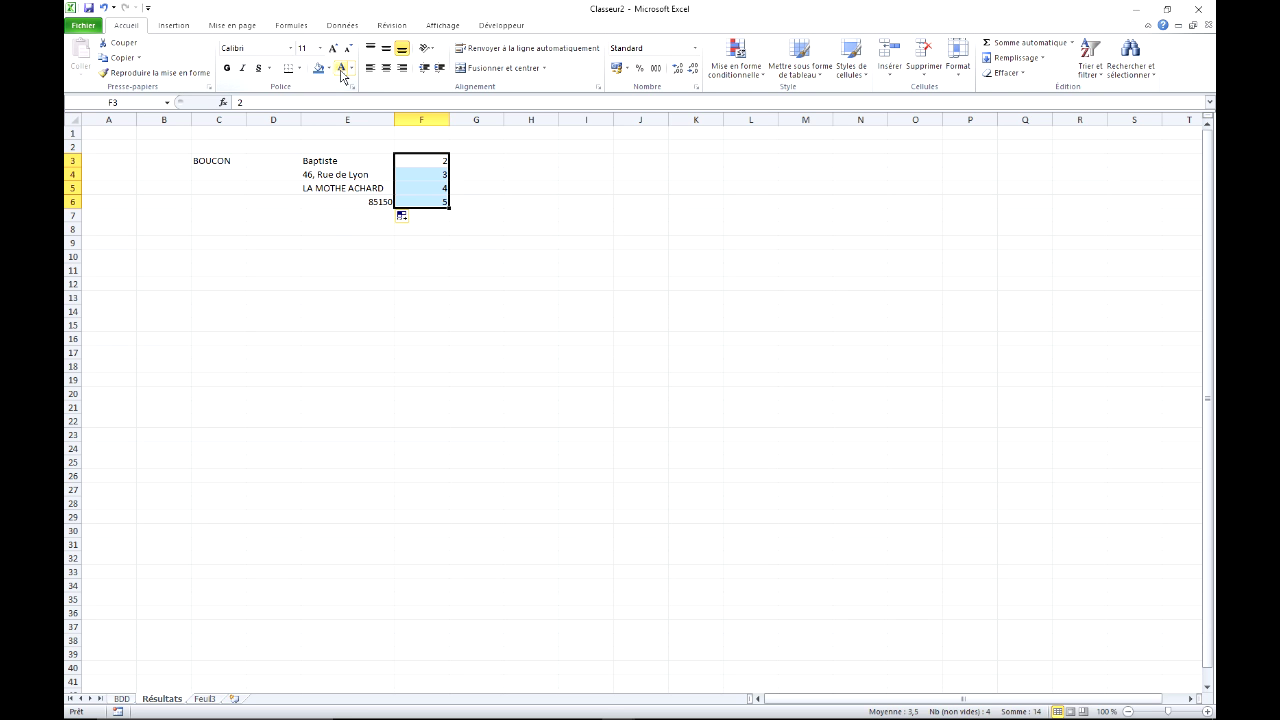
# Step: Hide the F3:F6 helper numbers, then check the E5 and E6 lookup formulas
pyautogui.press('Delete')
pyautogui.click(350, 229)
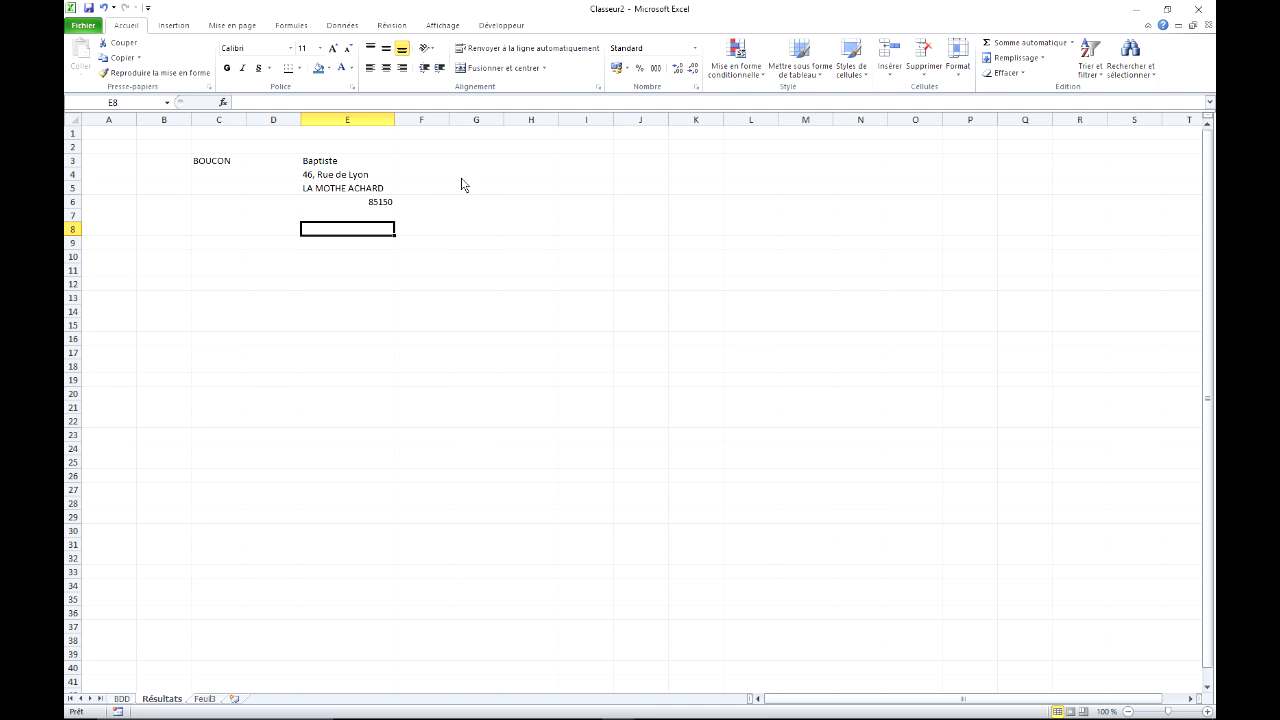
pyautogui.click(359, 190)
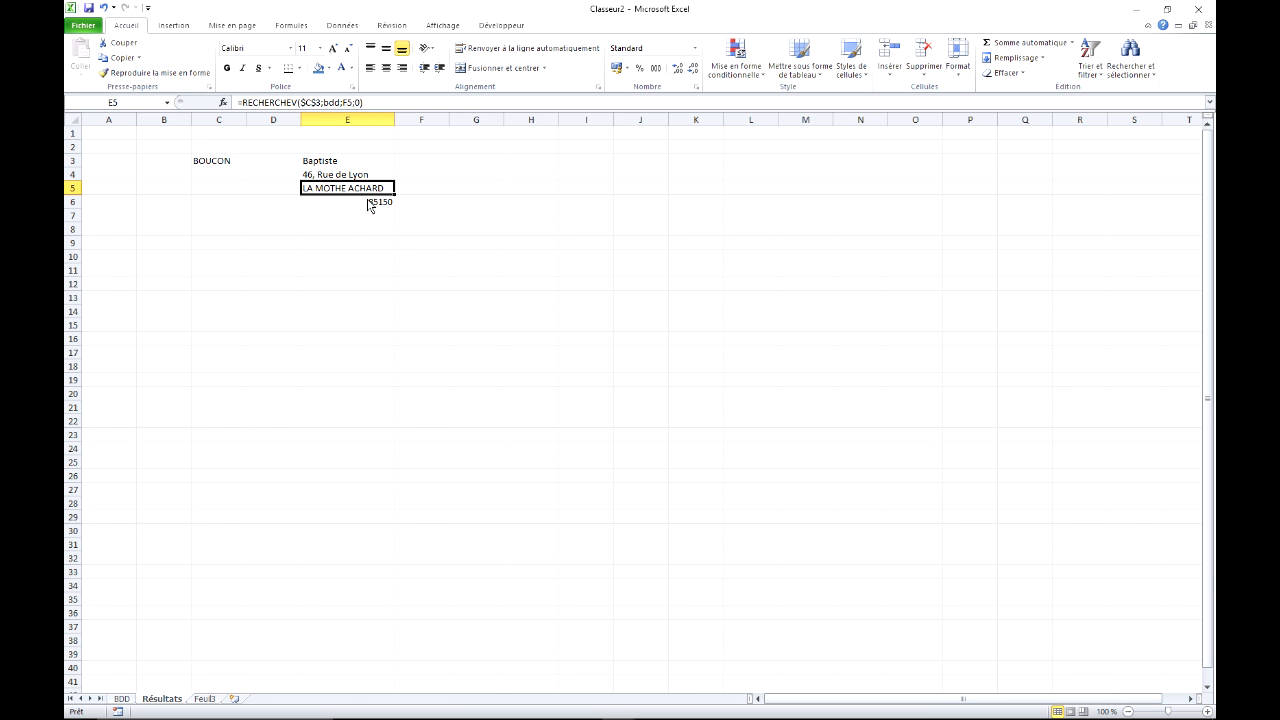
pyautogui.press('Down')
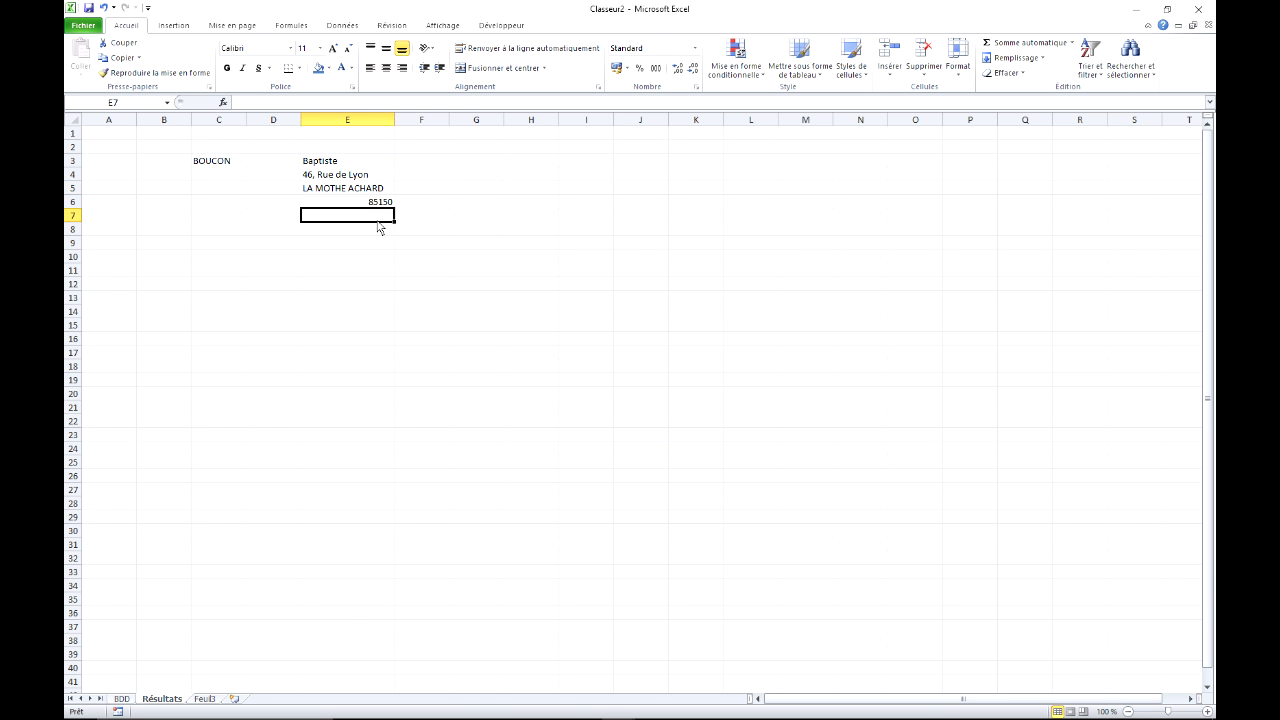